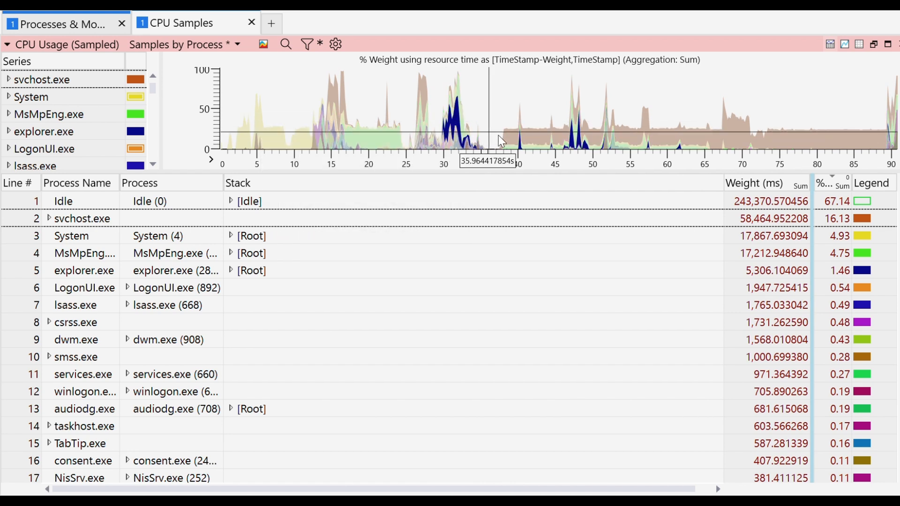
Step: Expand the svchost.exe group in the CPU sampling table and add the Display Name column to the view
{"action": "mouse_move", "coordinate": [516, 140]}
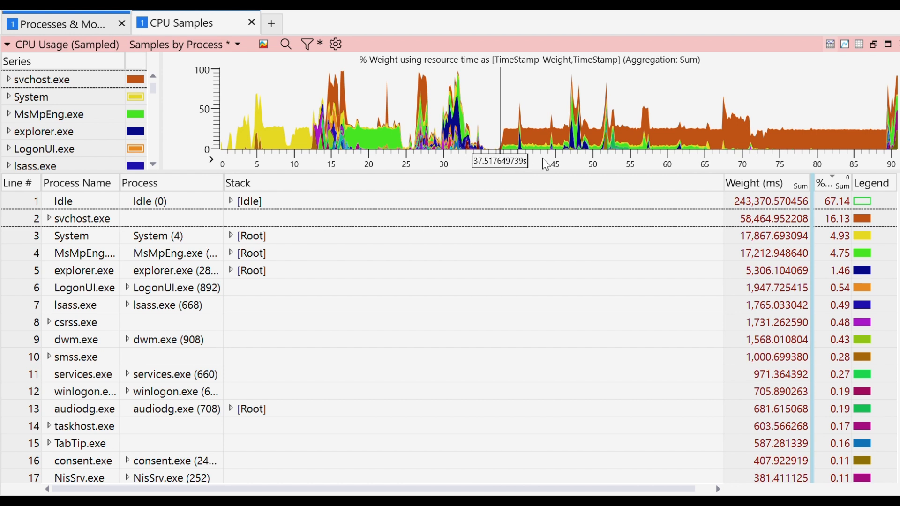
{"action": "left_click", "coordinate": [50, 220]}
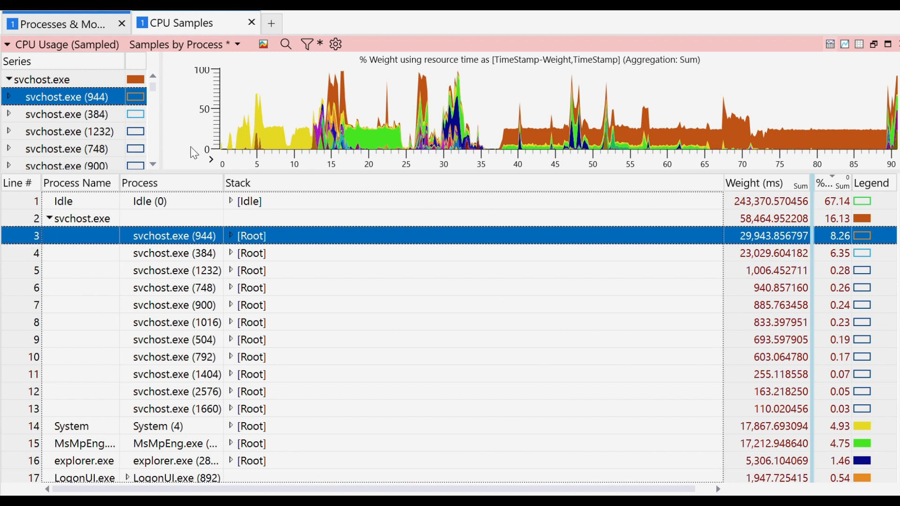
{"action": "left_click", "coordinate": [336, 41]}
{"action": "left_click", "coordinate": [282, 125]}
{"action": "left_click", "coordinate": [282, 125]}
{"action": "left_click", "coordinate": [619, 450]}
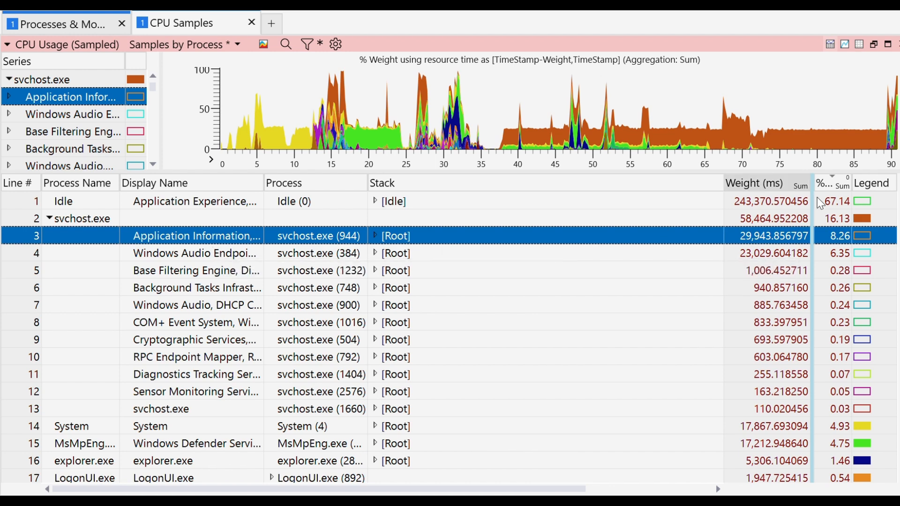
Step: Show the individual svchost.exe (944) and svchost.exe (384) series on the CPU usage graph
{"action": "left_click", "coordinate": [864, 236]}
{"action": "left_click", "coordinate": [863, 253]}
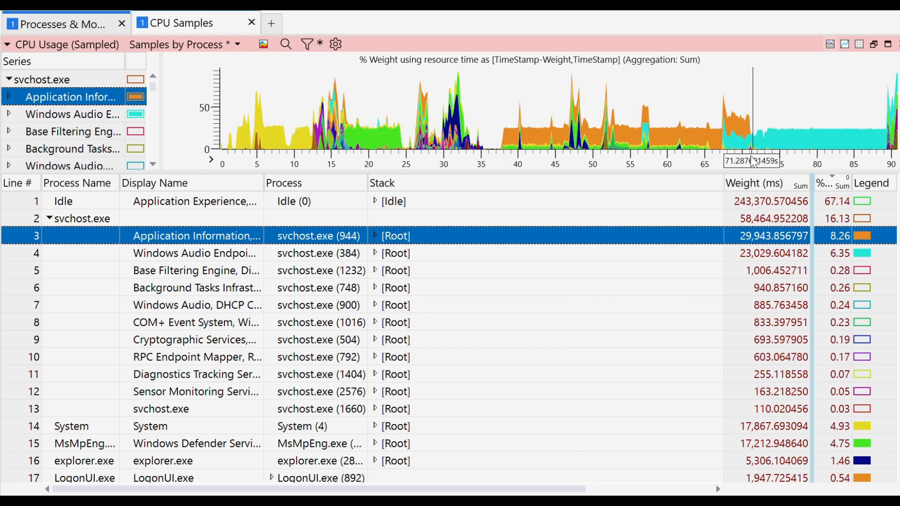
Step: Expand the call stack of svchost.exe (944) from its root along the heaviest path down to CI.dll!CipValidatePageHash
{"action": "left_click", "coordinate": [376, 238]}
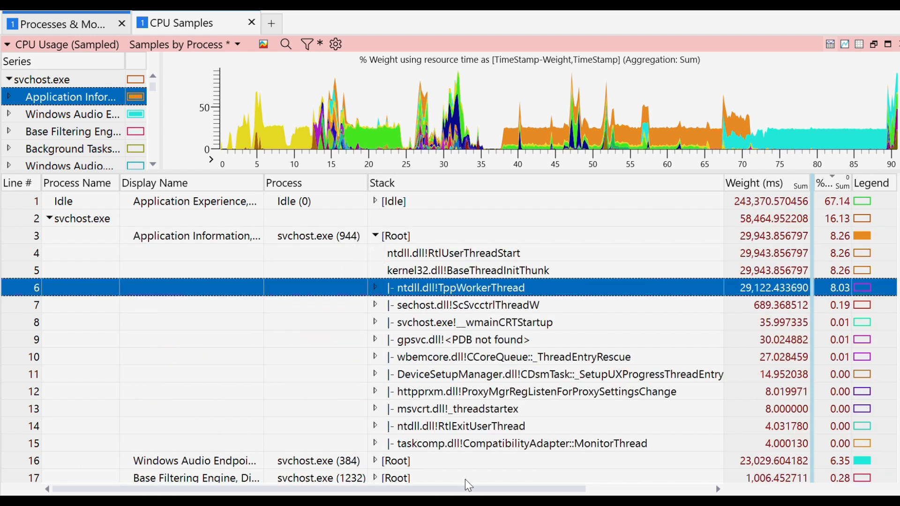
{"action": "left_click_drag", "start_coordinate": [454, 491], "coordinate": [579, 476]}
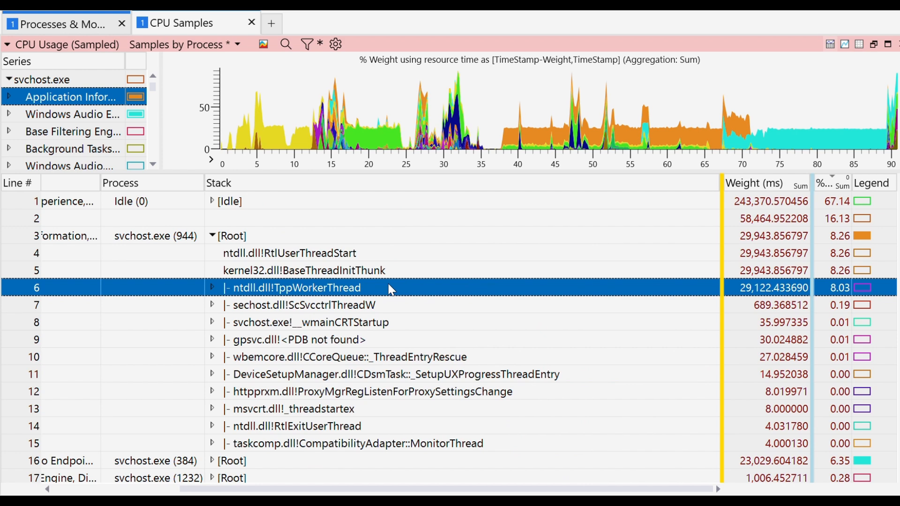
{"action": "key", "text": "Right"}
{"action": "key", "text": "Right"}
{"action": "key", "text": "Right"}
{"action": "key", "text": "Right"}
{"action": "key", "text": "Right"}
{"action": "key", "text": "Right"}
{"action": "key", "text": "Right"}
{"action": "key", "text": "Right"}
{"action": "key", "text": "Right"}
{"action": "key", "text": "Right"}
{"action": "key", "text": "Right"}
{"action": "key", "text": "Right"}
{"action": "key", "text": "Right"}
{"action": "key", "text": "Right"}
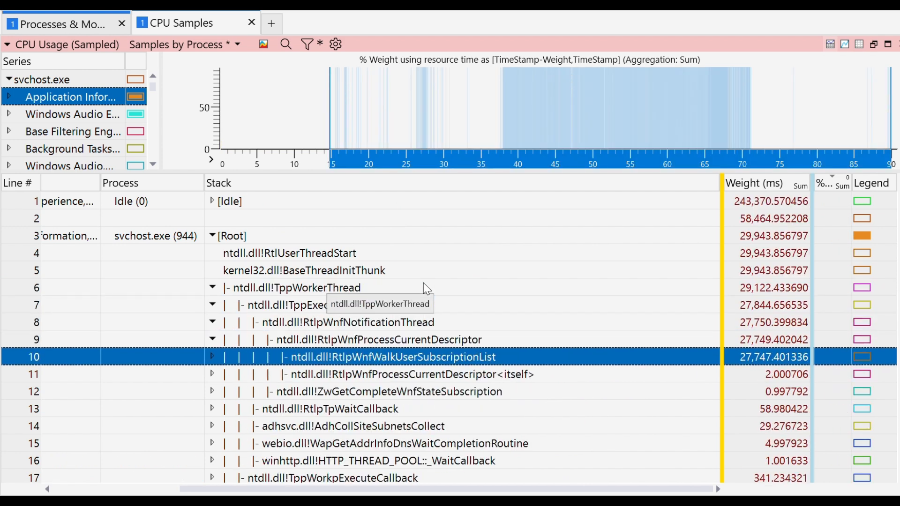
{"action": "key", "text": "Right"}
{"action": "key", "text": "Right"}
{"action": "key", "text": "Right"}
{"action": "key", "text": "Right"}
{"action": "key", "text": "Right"}
{"action": "key", "text": "Right"}
{"action": "key", "text": "Right"}
{"action": "key", "text": "Right"}
{"action": "key", "text": "Right"}
{"action": "key", "text": "Right"}
{"action": "key", "text": "Right"}
{"action": "key", "text": "Right"}
{"action": "key", "text": "Right"}
{"action": "key", "text": "Right"}
{"action": "key", "text": "Right"}
{"action": "key", "text": "Right"}
{"action": "key", "text": "Right"}
{"action": "key", "text": "Right"}
{"action": "key", "text": "Right"}
{"action": "key", "text": "Right"}
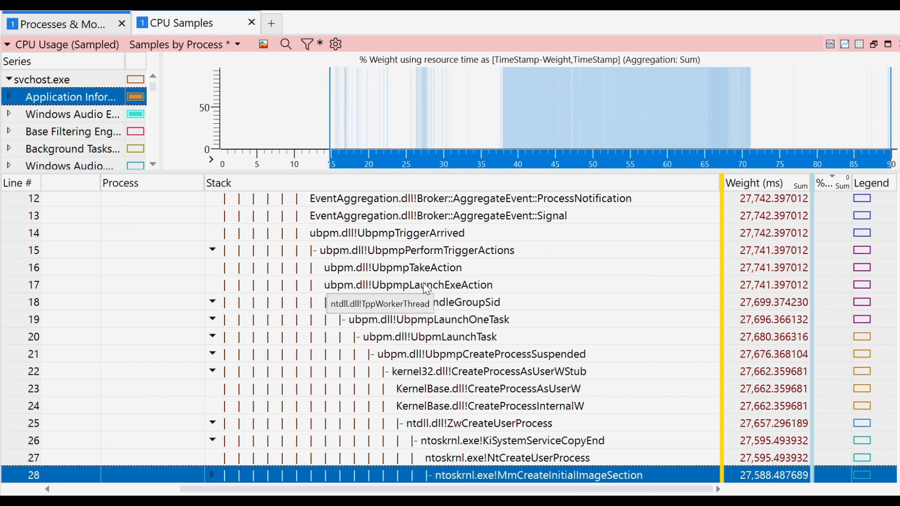
{"action": "key", "text": "Right"}
{"action": "key", "text": "Right"}
{"action": "key", "text": "Right"}
{"action": "key", "text": "Right"}
{"action": "key", "text": "Right"}
{"action": "key", "text": "Right"}
{"action": "key", "text": "Right"}
{"action": "key", "text": "Right"}
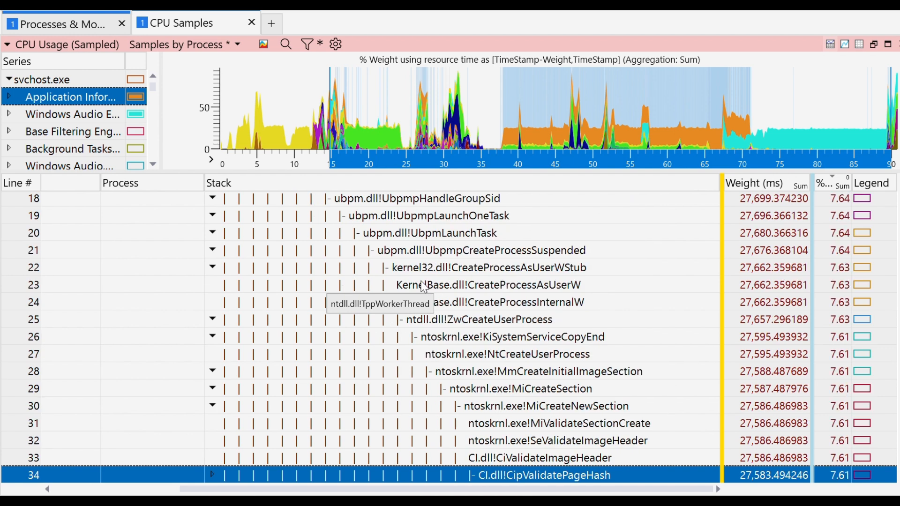
Step: Highlight the time ranges of CreateProcessAsUserWStub and CI.dll!CipValidatePageHash on the graph, and expand the latter's stack down to CI.dll!I_ReloadCatalog
{"action": "left_click", "coordinate": [511, 265]}
{"action": "scroll", "coordinate": [516, 316], "scroll_direction": "down", "scroll_amount": 2}
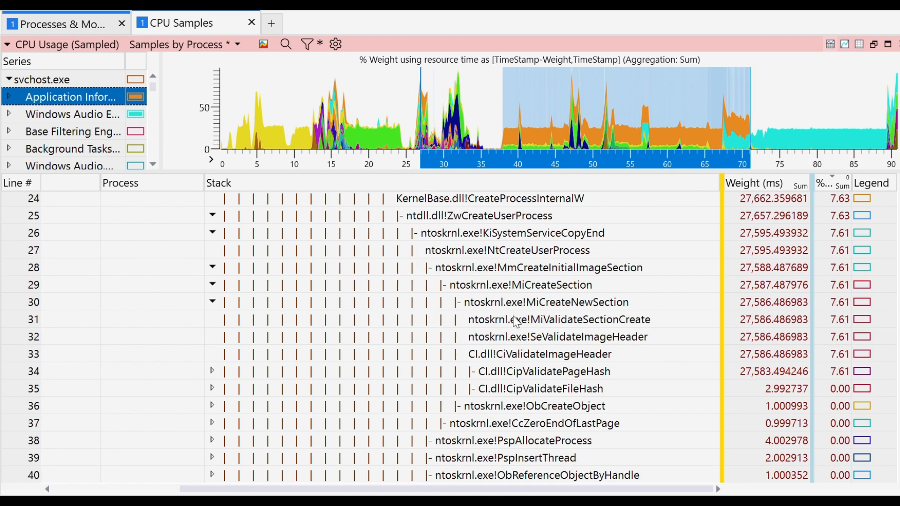
{"action": "left_click", "coordinate": [547, 373]}
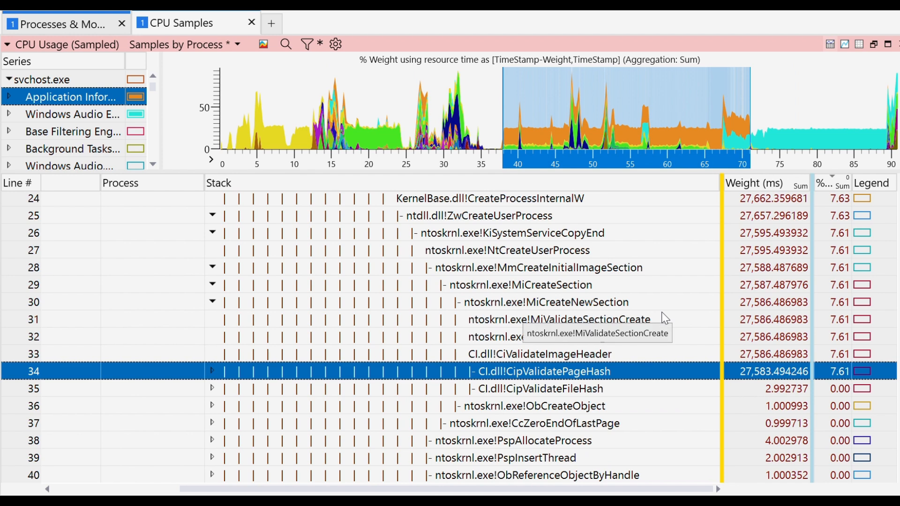
{"action": "key", "text": "Right"}
{"action": "key", "text": "Right"}
{"action": "key", "text": "Right"}
{"action": "key", "text": "Right"}
{"action": "key", "text": "Right"}
{"action": "key", "text": "Right"}
{"action": "key", "text": "Right"}
{"action": "key", "text": "Right"}
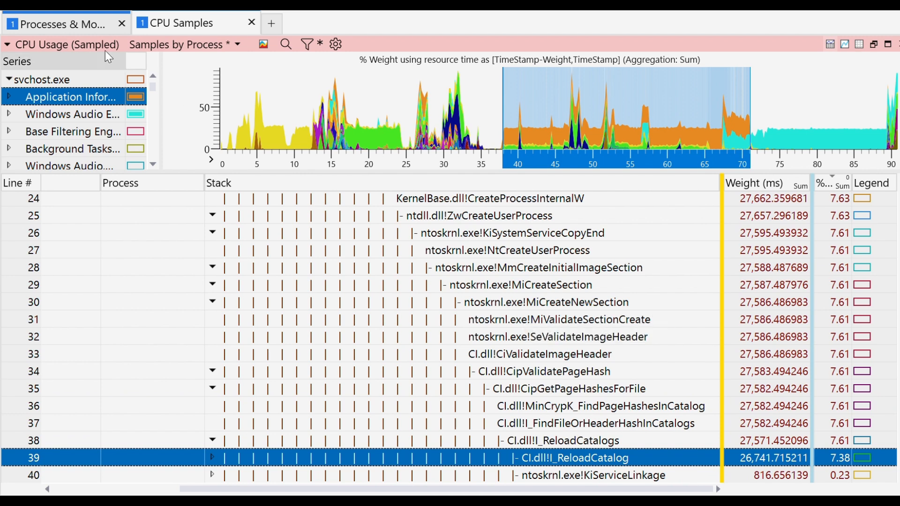
Step: Look up the file description of CI.dll in the loaded modules table and return to the CPU samples
{"action": "left_click", "coordinate": [68, 25]}
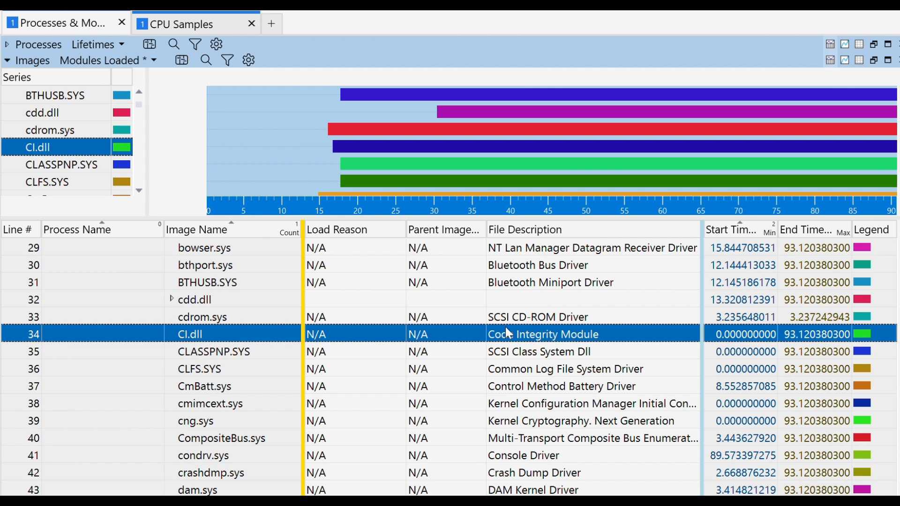
{"action": "left_click", "coordinate": [215, 19]}
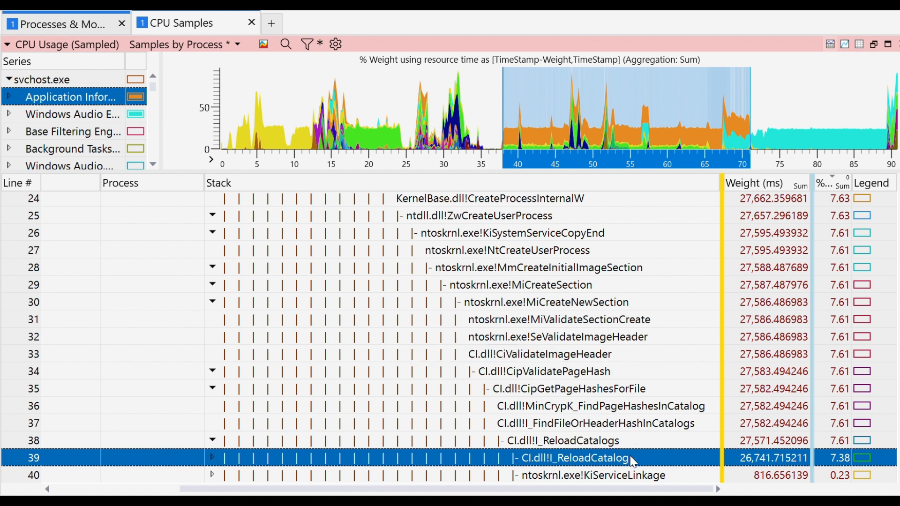
Step: Expand the CI.dll!I_ReloadCatalog frame along its heaviest path through I_MapCatalog and I_ParseCatalog into the signature verification call
{"action": "scroll", "coordinate": [633, 462], "scroll_direction": "down", "scroll_amount": 2}
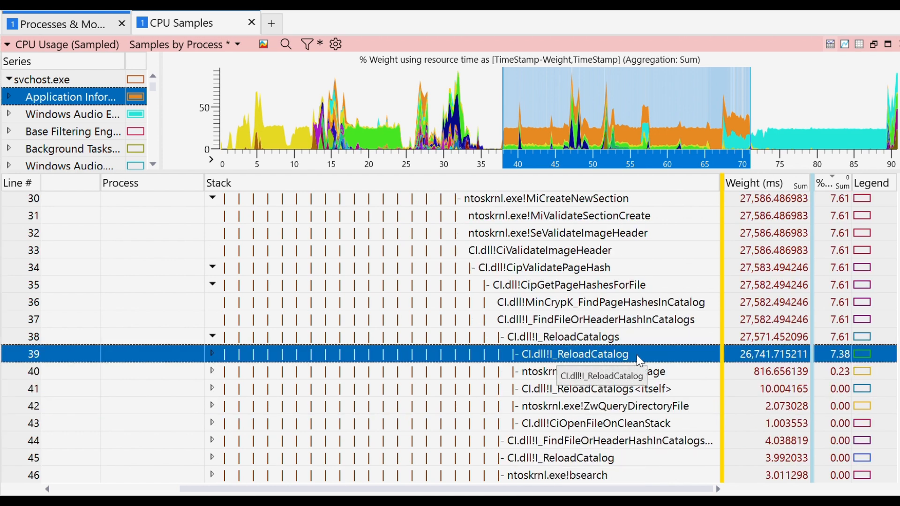
{"action": "key", "text": "Right"}
{"action": "key", "text": "Down"}
{"action": "key", "text": "Right"}
{"action": "key", "text": "Down"}
{"action": "key", "text": "Right"}
{"action": "key", "text": "Down"}
{"action": "key", "text": "Right"}
{"action": "key", "text": "Down"}
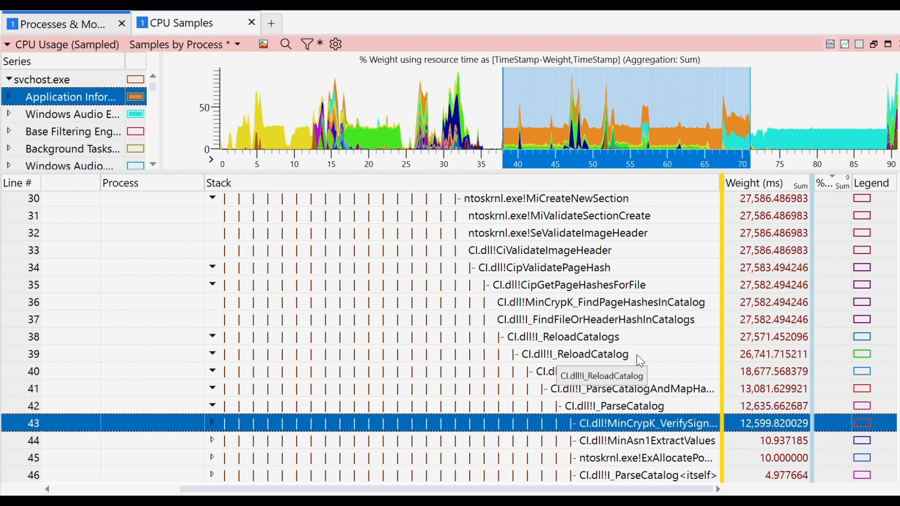
{"action": "key", "text": "Right"}
{"action": "key", "text": "Down"}
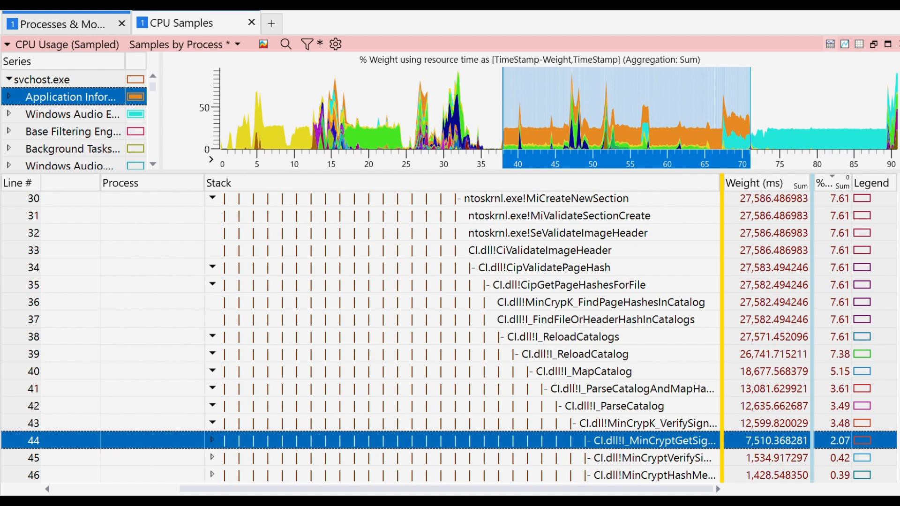
{"action": "scroll", "coordinate": [450, 253], "scroll_direction": "up", "scroll_amount": 2}
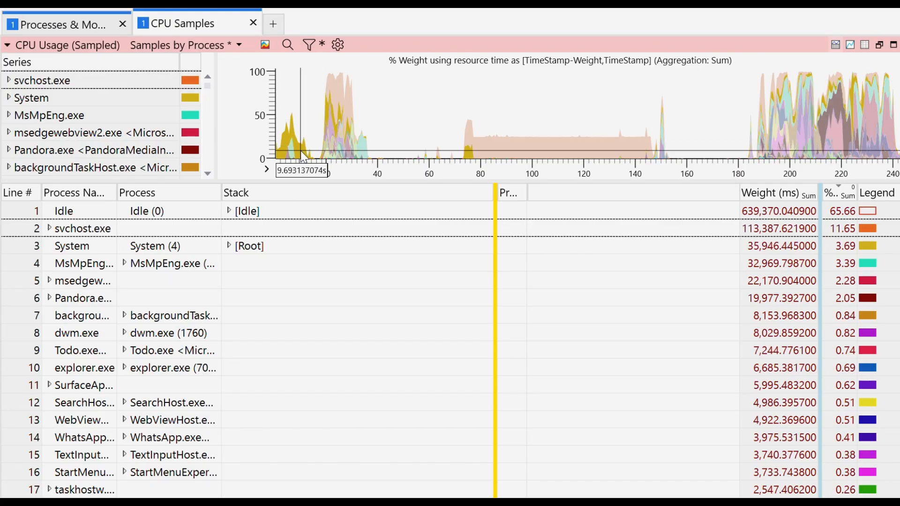
Step: Identify the processes behind the CPU peaks on the second trace's graph, from the start through the busy stretch after about 190 s
{"action": "mouse_move", "coordinate": [301, 153]}
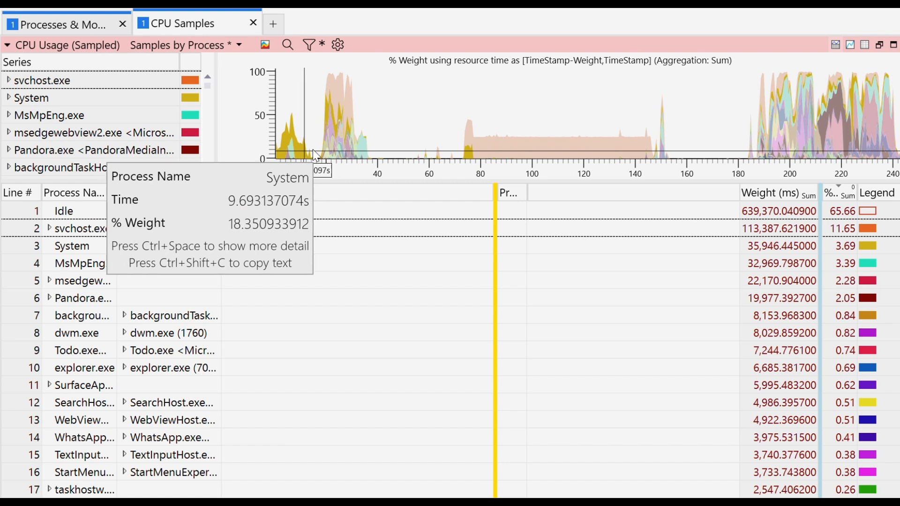
{"action": "mouse_move", "coordinate": [348, 103]}
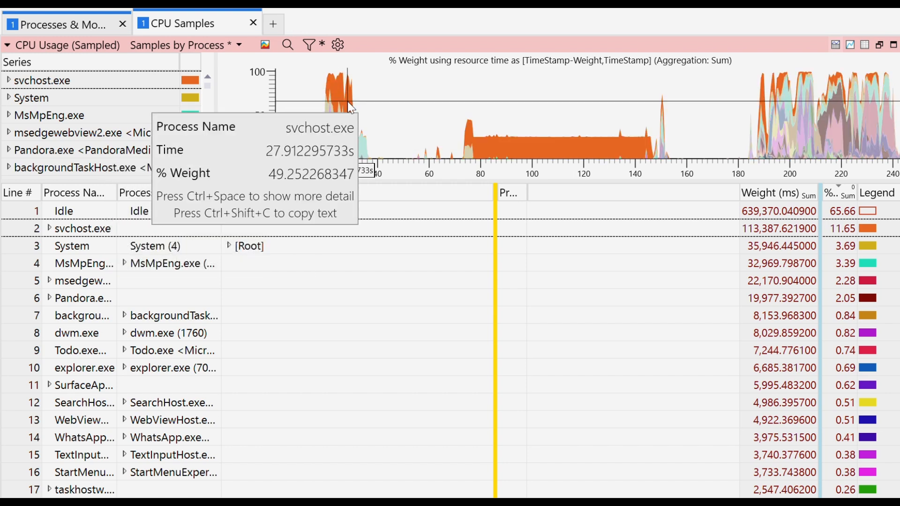
{"action": "mouse_move", "coordinate": [506, 144]}
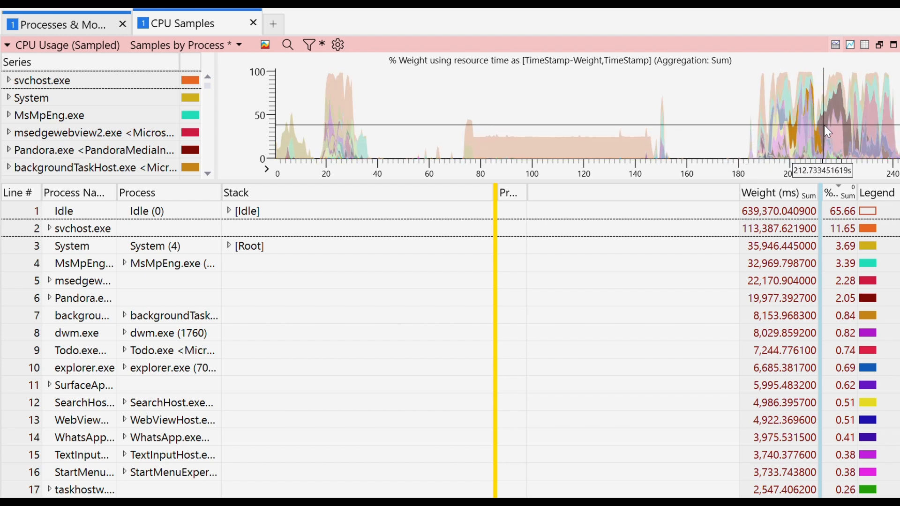
{"action": "mouse_move", "coordinate": [832, 131]}
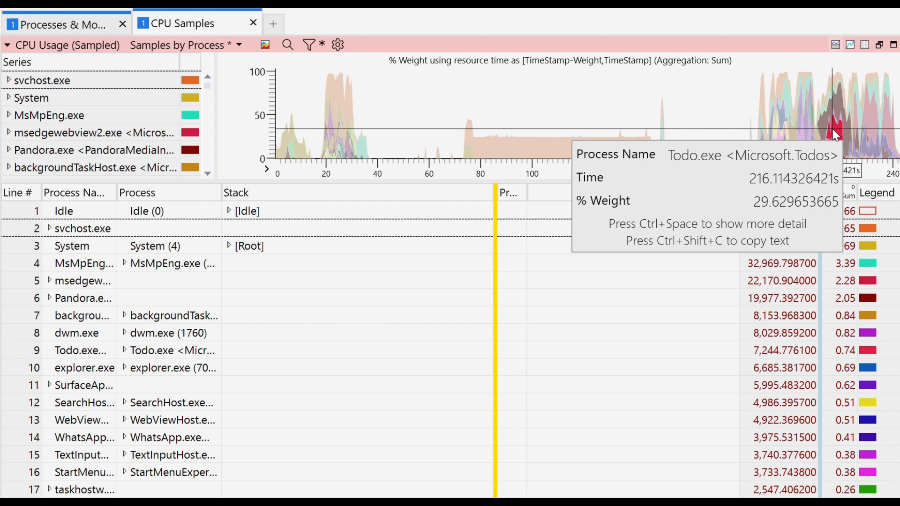
{"action": "mouse_move", "coordinate": [842, 109]}
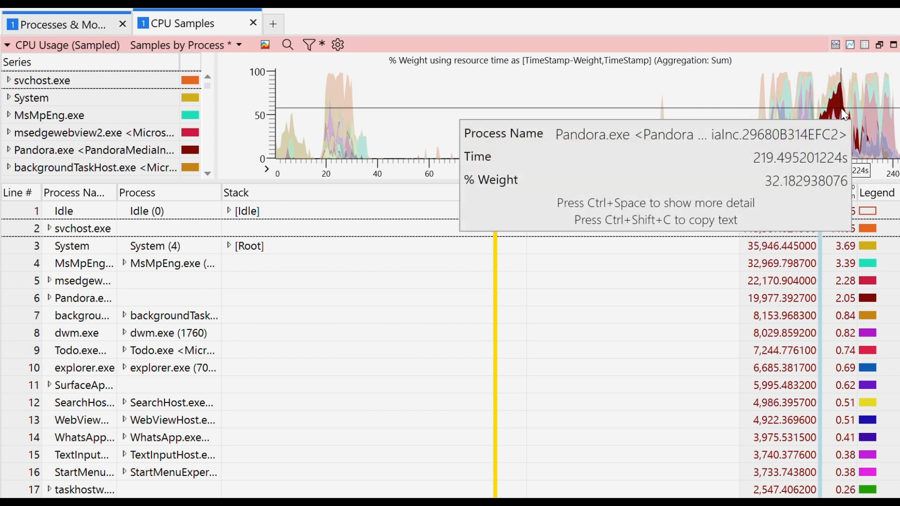
{"action": "mouse_move", "coordinate": [880, 154]}
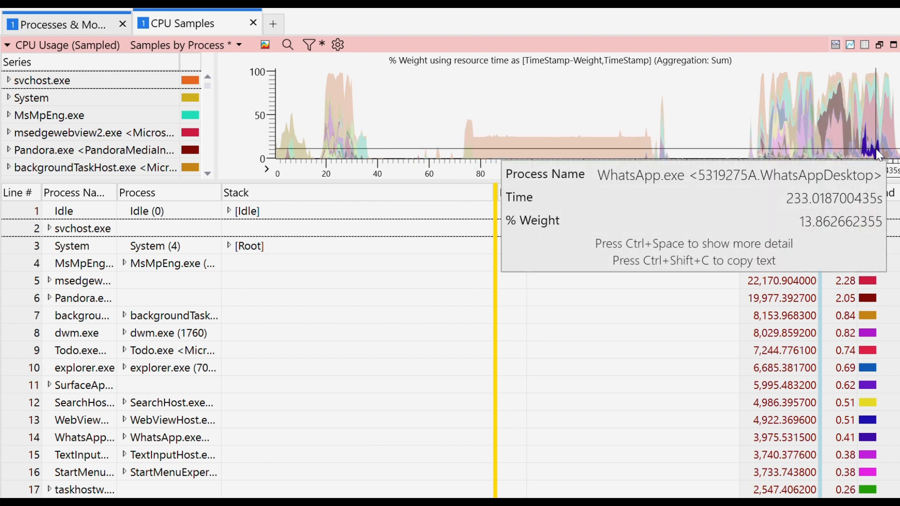
{"action": "mouse_move", "coordinate": [880, 129]}
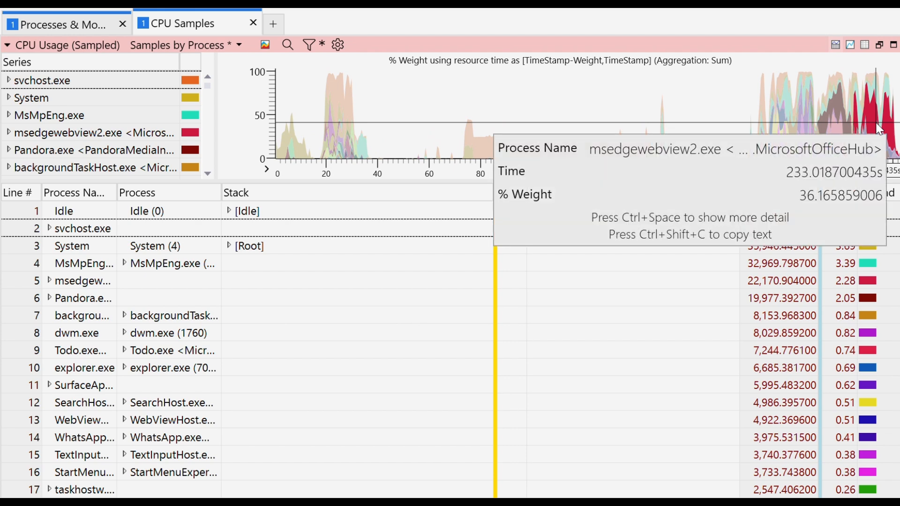
{"action": "mouse_move", "coordinate": [881, 98]}
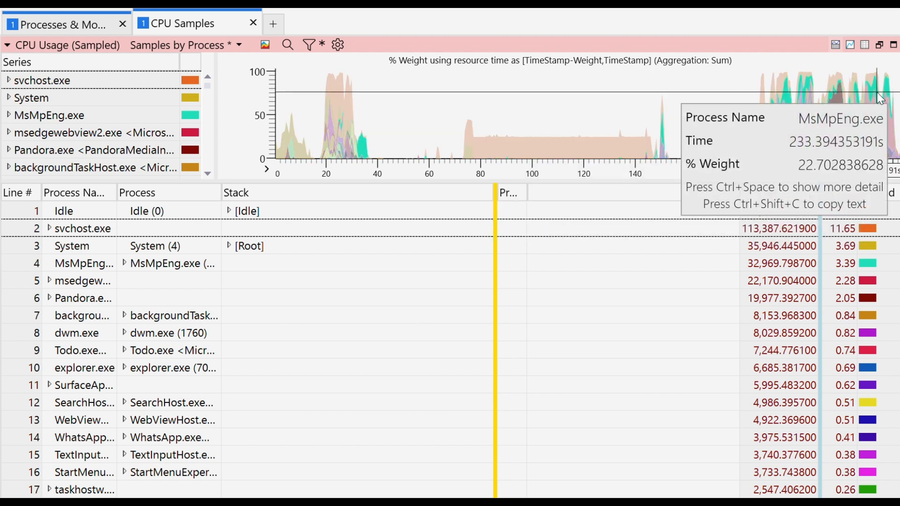
{"action": "mouse_move", "coordinate": [775, 125]}
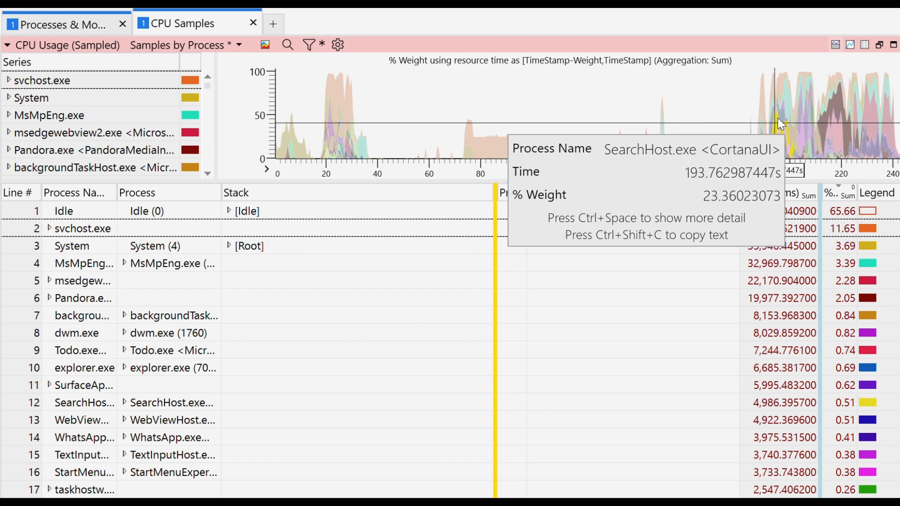
{"action": "mouse_move", "coordinate": [790, 105]}
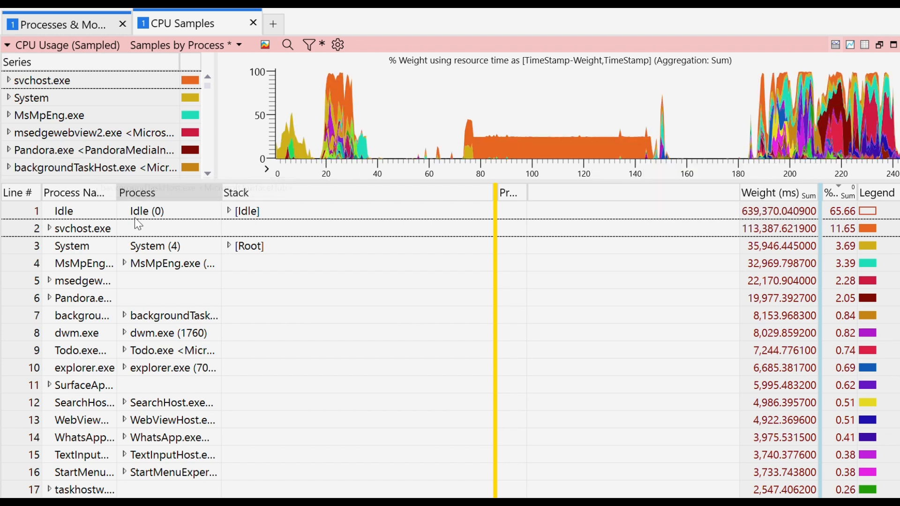
Step: Switch to Windows Settings, review which apps are enabled at startup, and return to Windows Performance Analyzer
{"action": "left_click", "coordinate": [432, 499]}
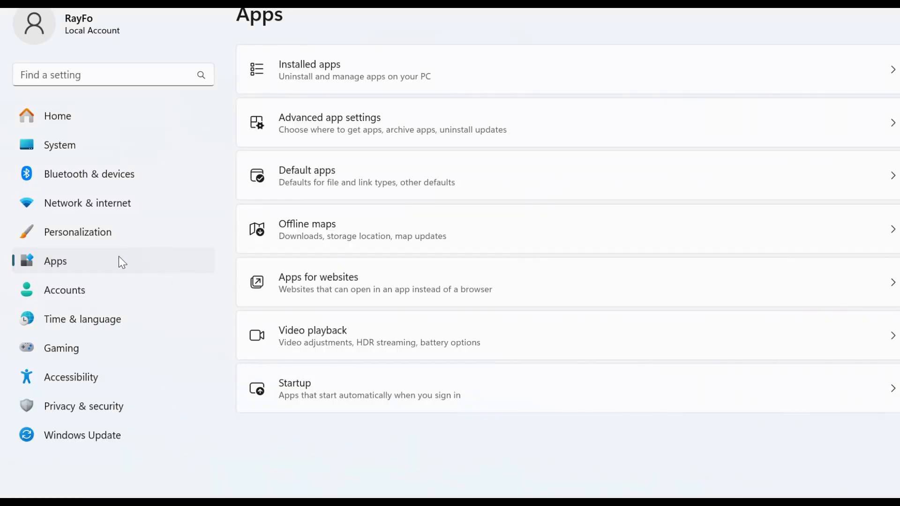
{"action": "left_click", "coordinate": [365, 400]}
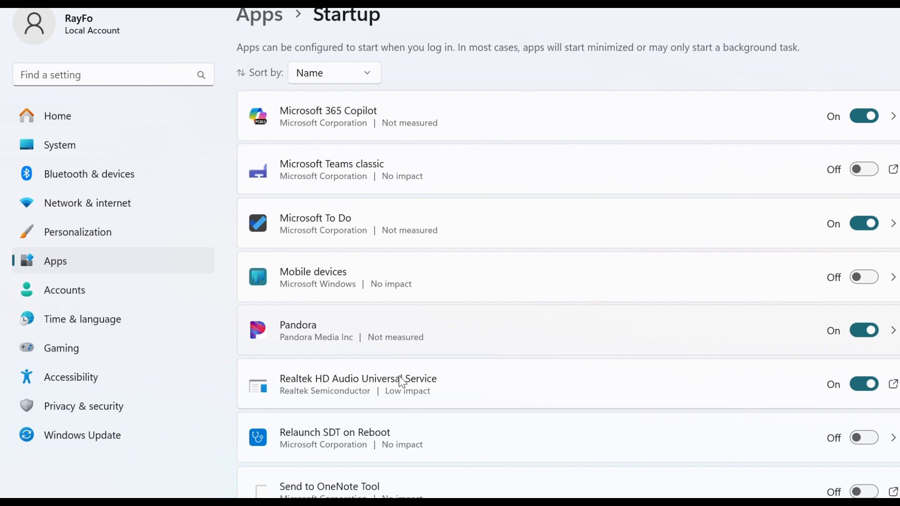
{"action": "left_click", "coordinate": [332, 502]}
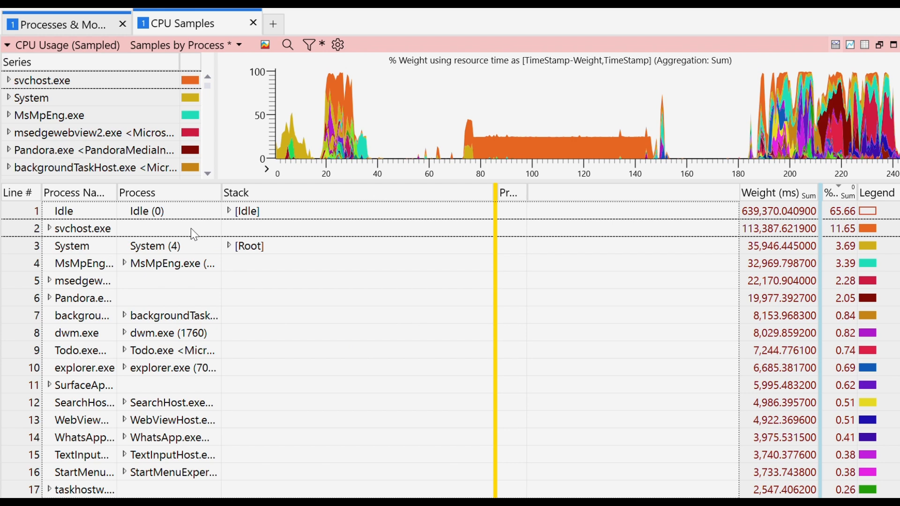
Step: Expand the svchost.exe group in the second trace and add the Display Name column to identify the hosted services
{"action": "left_click", "coordinate": [49, 230]}
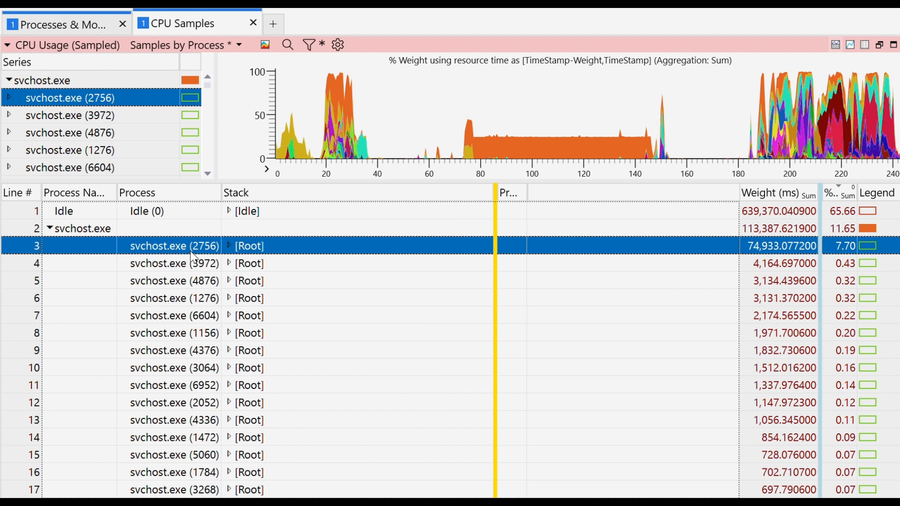
{"action": "left_click", "coordinate": [344, 45]}
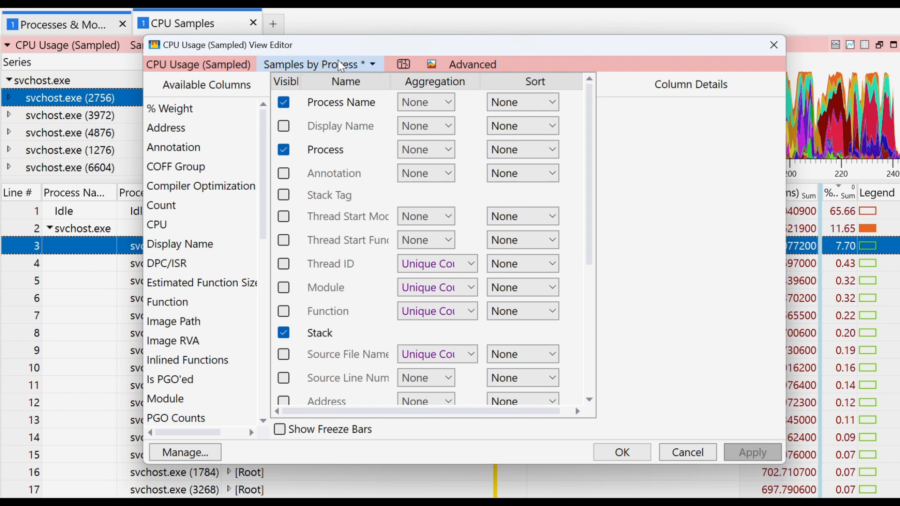
{"action": "left_click", "coordinate": [281, 126]}
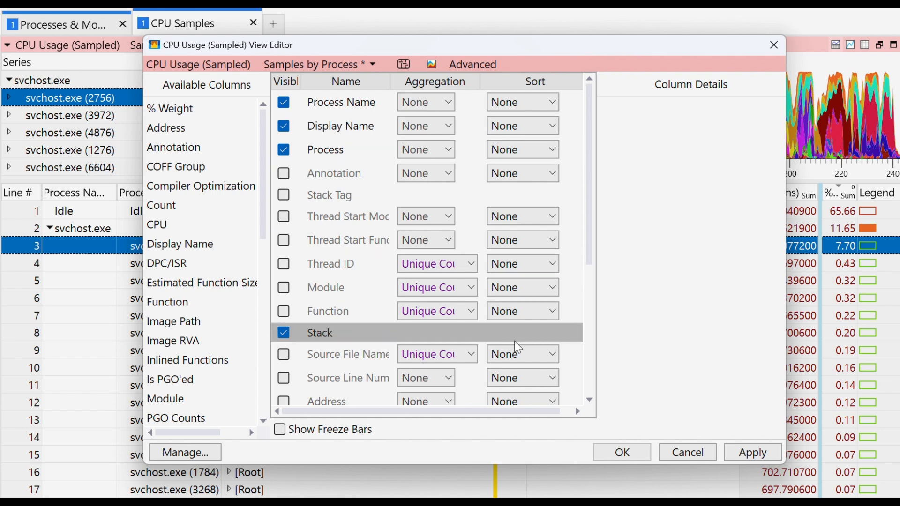
{"action": "left_click", "coordinate": [617, 453]}
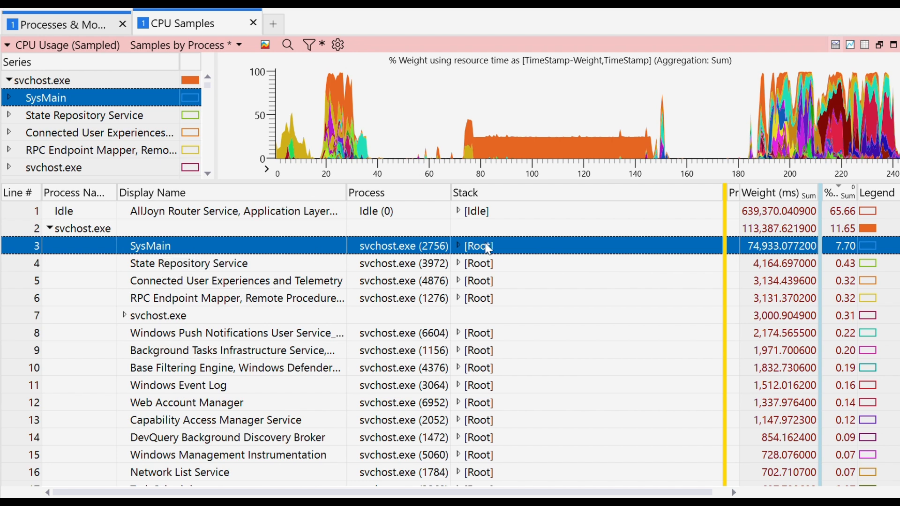
Step: Expand SysMain's call stack along its heaviest path into the sysmain.dll!EcbBootPlanImprove frames and check the priority of their samples
{"action": "left_click", "coordinate": [460, 249]}
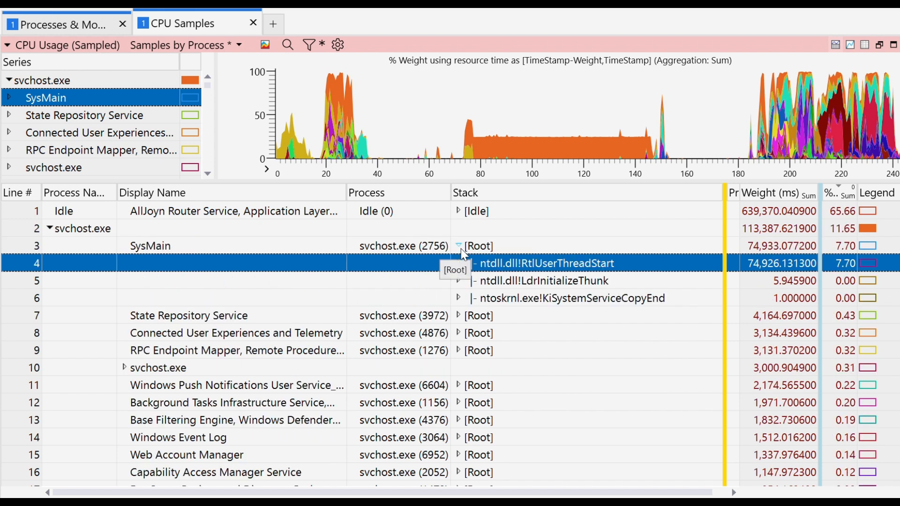
{"action": "key", "text": "Right"}
{"action": "key", "text": "Right"}
{"action": "key", "text": "Right"}
{"action": "key", "text": "Right"}
{"action": "key", "text": "Right"}
{"action": "key", "text": "Right"}
{"action": "key", "text": "Right"}
{"action": "key", "text": "Right"}
{"action": "key", "text": "Right"}
{"action": "key", "text": "Right"}
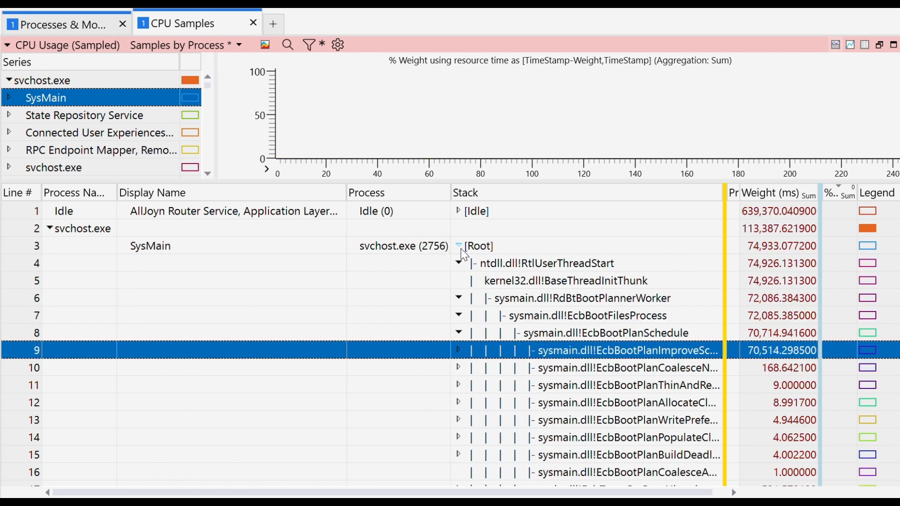
{"action": "key", "text": "Right"}
{"action": "key", "text": "Right"}
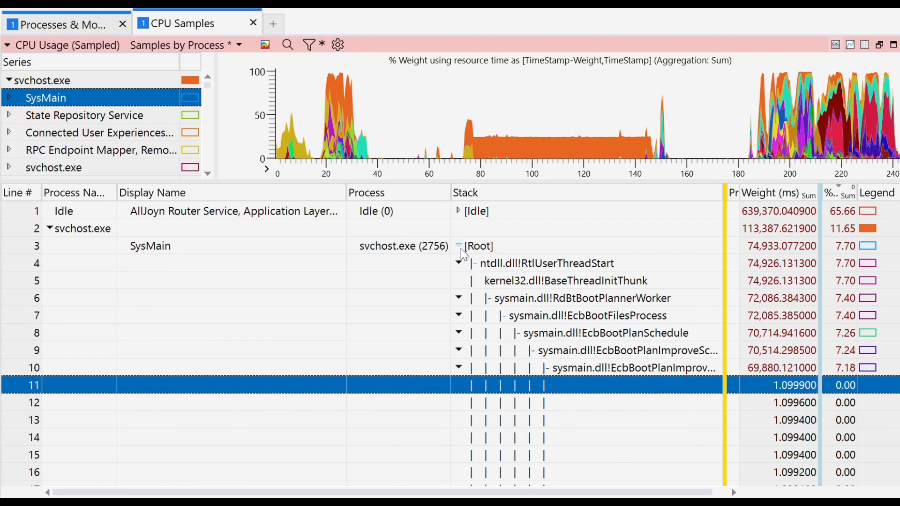
{"action": "left_click_drag", "start_coordinate": [713, 493], "coordinate": [726, 495]}
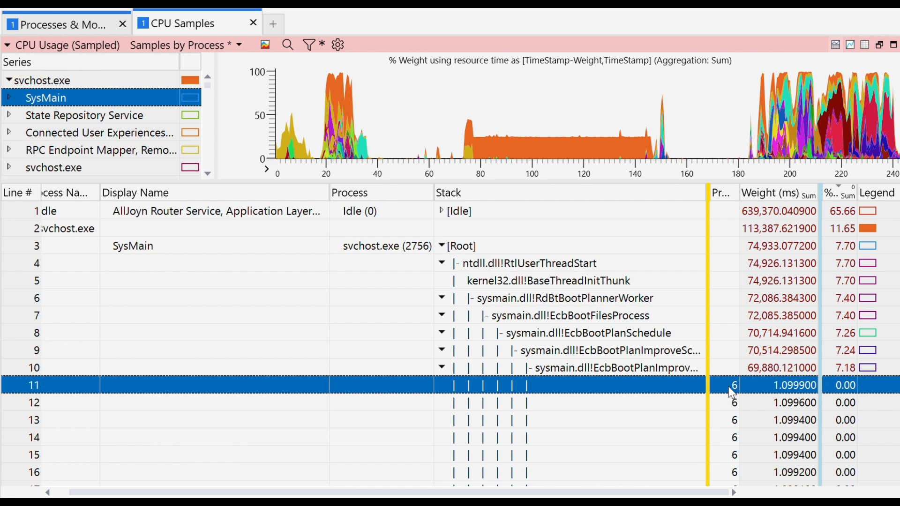
{"action": "scroll", "coordinate": [718, 388], "scroll_direction": "down", "scroll_amount": 2}
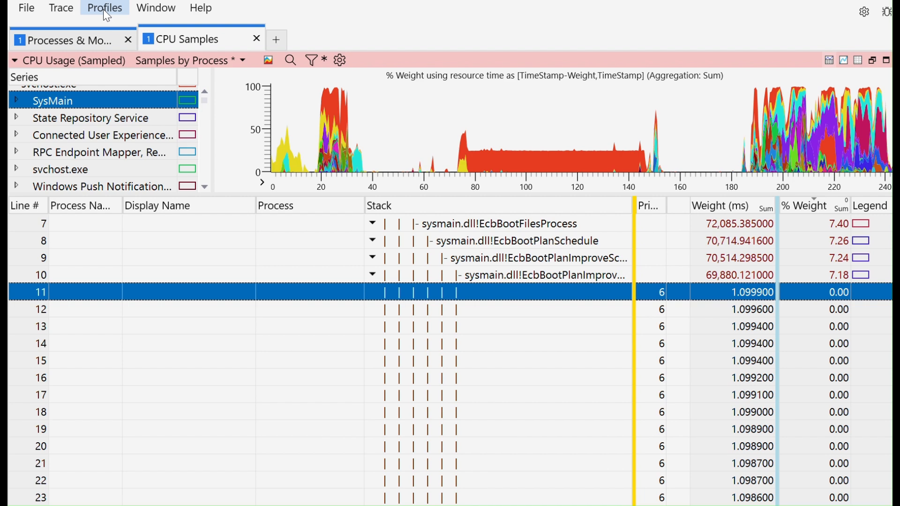
Step: Apply the FullBoot.Boot.wpaProfile profile from the catalog to the trace
{"action": "left_click", "coordinate": [104, 10]}
{"action": "left_click", "coordinate": [105, 28]}
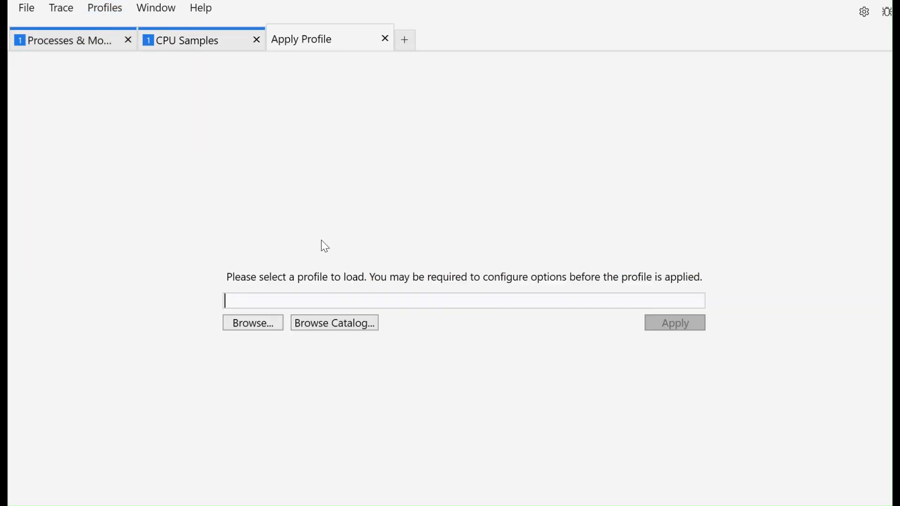
{"action": "left_click", "coordinate": [347, 323]}
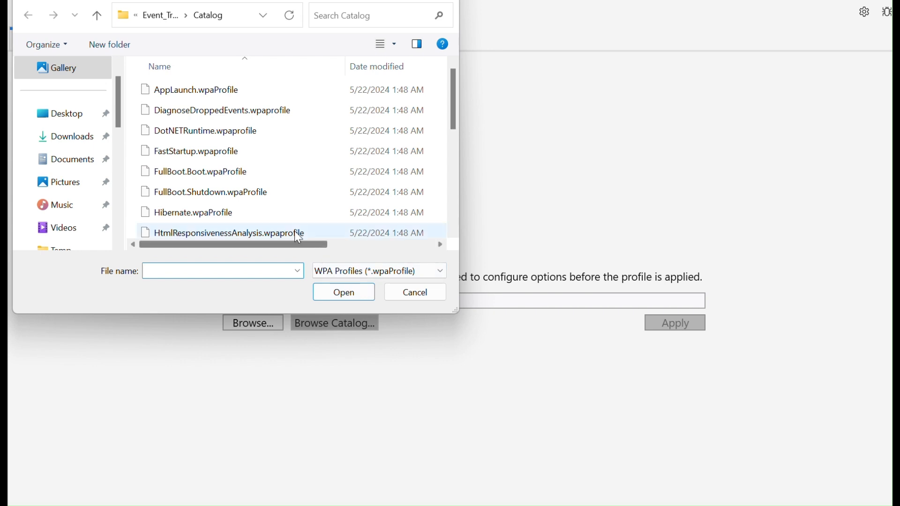
{"action": "left_click", "coordinate": [253, 172]}
{"action": "left_click", "coordinate": [344, 292]}
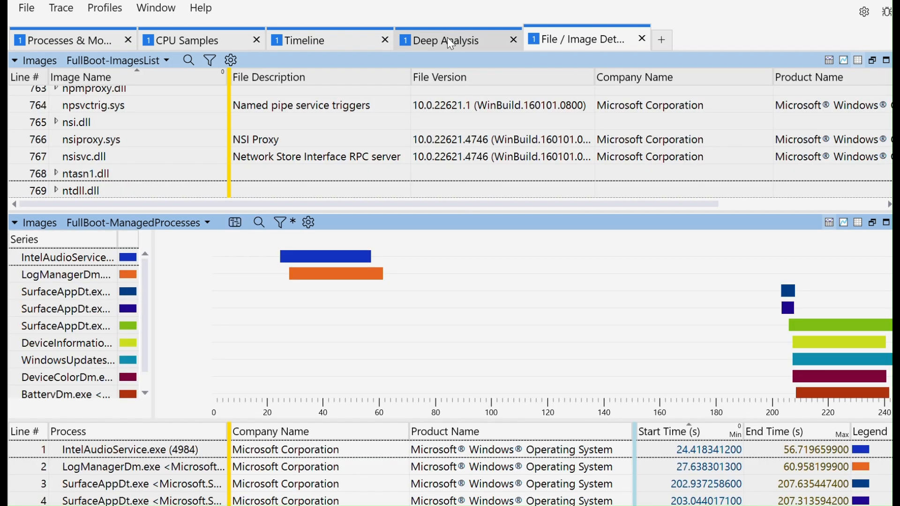
Step: Show the Deep Analysis view, maximize its Regions of Interest graph and widen the series list until the region names are readable
{"action": "left_click", "coordinate": [449, 40]}
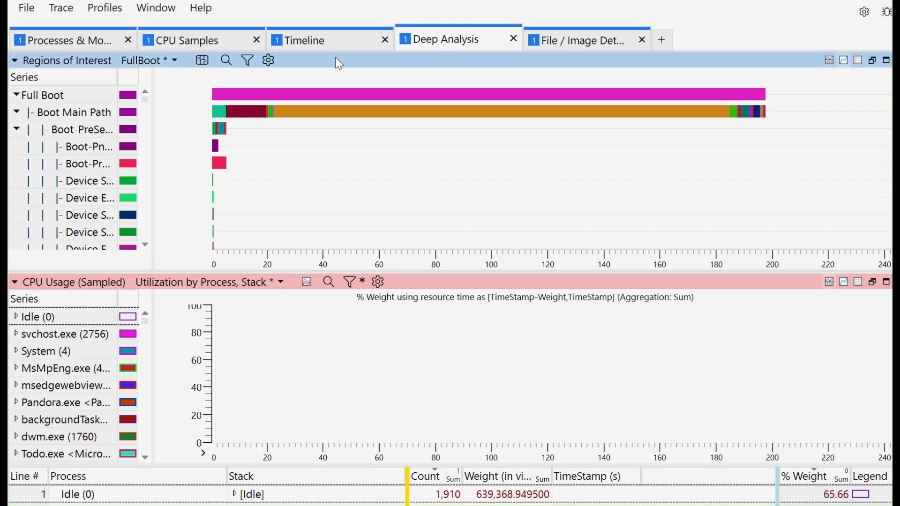
{"action": "double_click", "coordinate": [360, 62]}
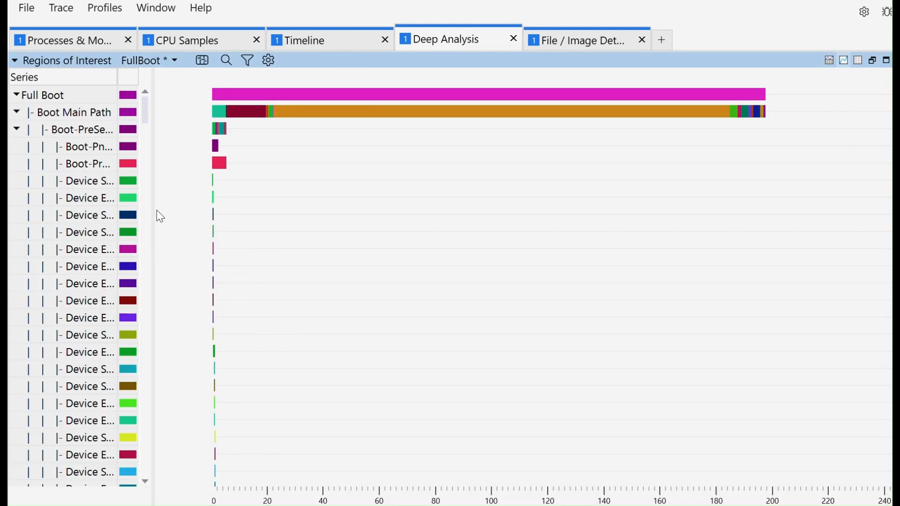
{"action": "left_click_drag", "start_coordinate": [153, 211], "coordinate": [369, 235]}
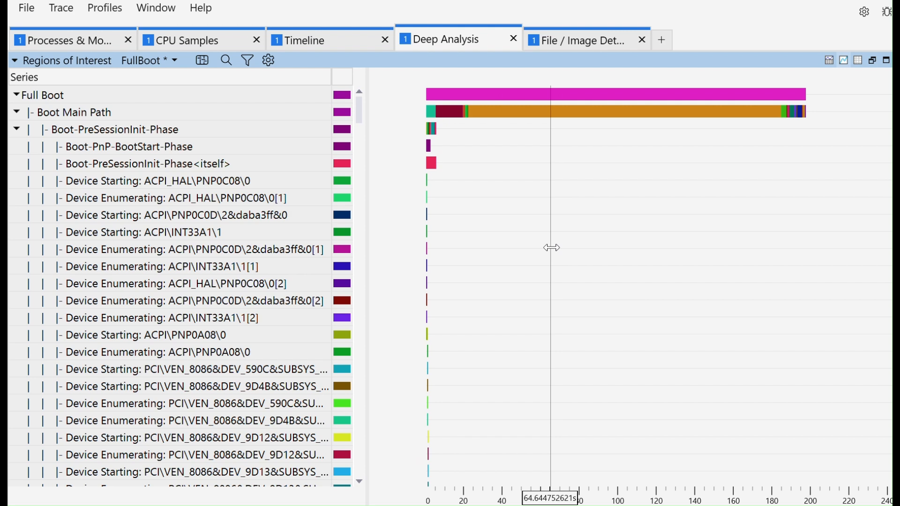
Step: Examine the boot phases in Regions of Interest through Boot-Winlogon-Phase, checking the Display Welcome Screen region
{"action": "scroll", "coordinate": [270, 249], "scroll_direction": "down", "scroll_amount": 6}
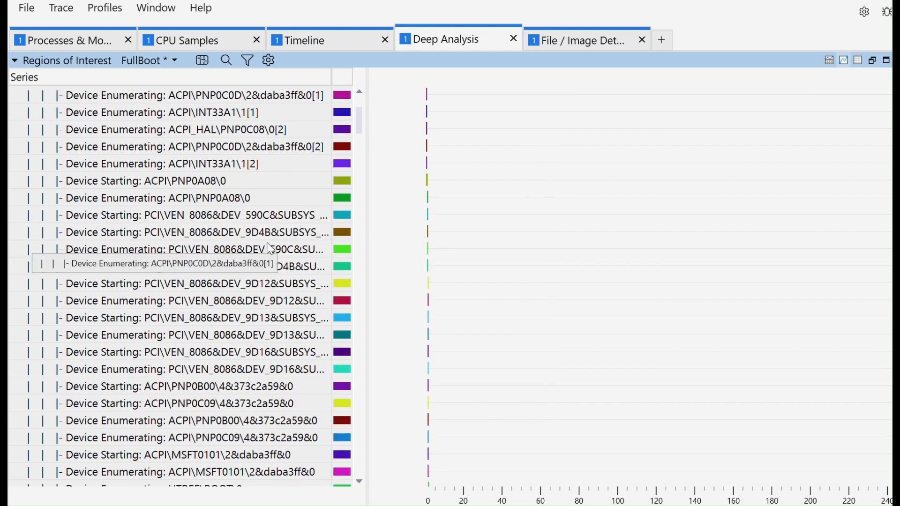
{"action": "scroll", "coordinate": [271, 249], "scroll_direction": "down", "scroll_amount": 10}
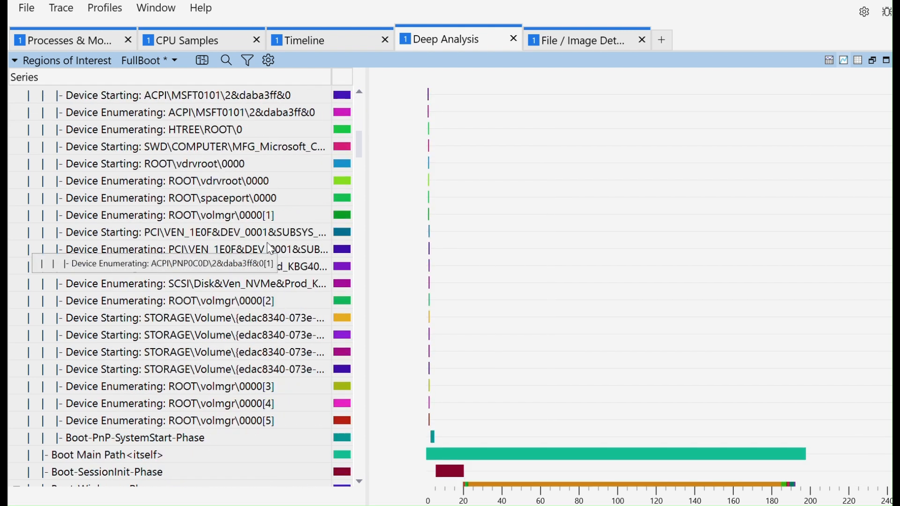
{"action": "scroll", "coordinate": [270, 249], "scroll_direction": "down", "scroll_amount": 1}
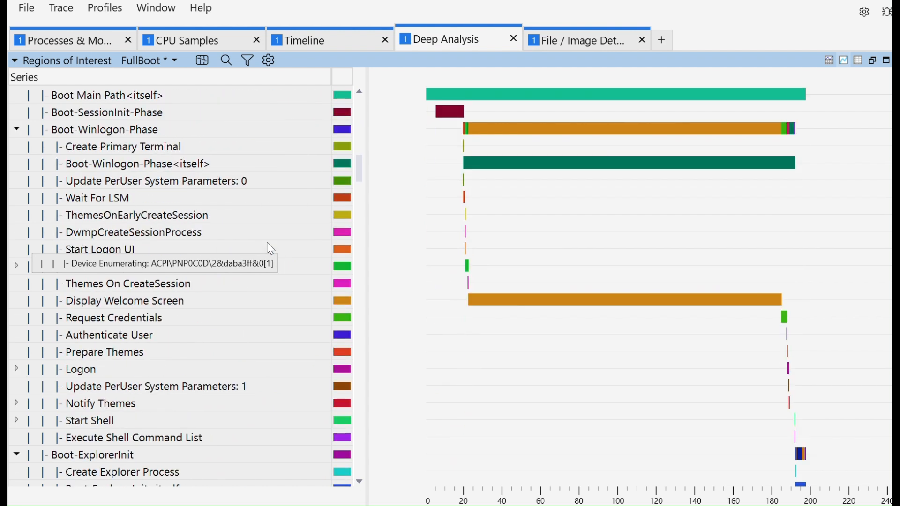
{"action": "scroll", "coordinate": [270, 244], "scroll_direction": "up", "scroll_amount": 1}
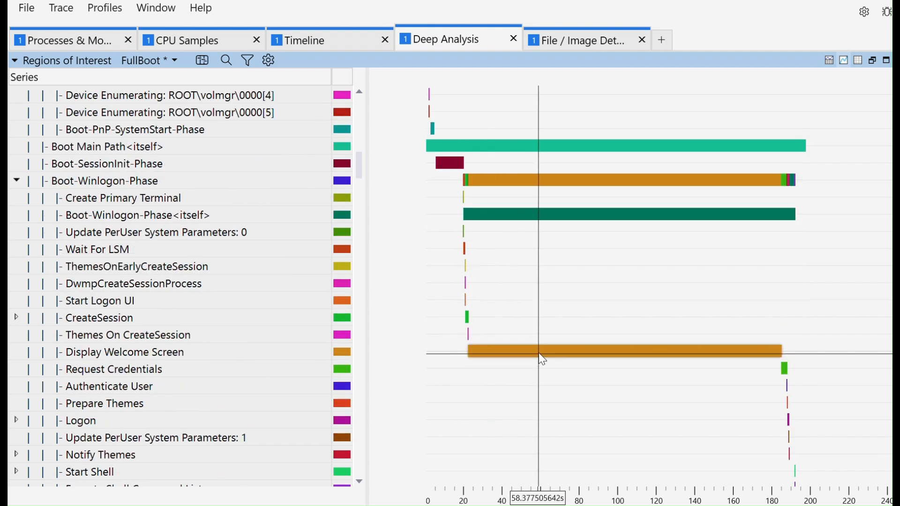
{"action": "mouse_move", "coordinate": [540, 352]}
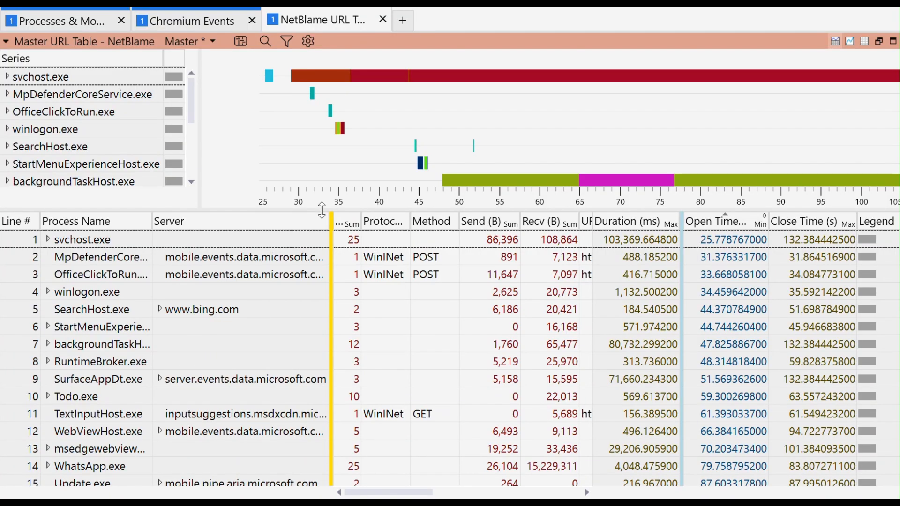
Step: Expand the whole Process Name column in the NetBlame URL table and select svchost.exe's fe3cr.delivery.mp.microsoft.com request
{"action": "mouse_move", "coordinate": [322, 211]}
{"action": "left_mouse_down"}
{"action": "mouse_move", "coordinate": [296, 455]}
{"action": "mouse_move", "coordinate": [308, 206]}
{"action": "left_mouse_up"}
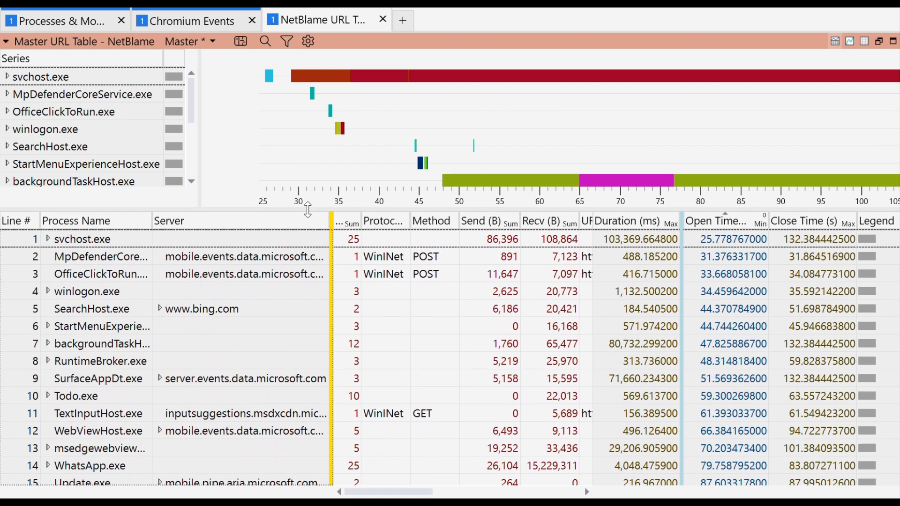
{"action": "right_click", "coordinate": [97, 262]}
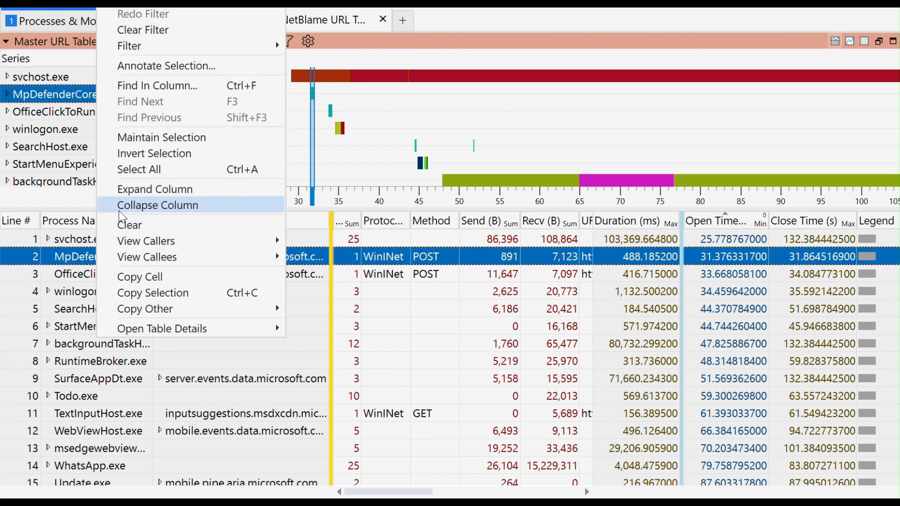
{"action": "left_click", "coordinate": [128, 196]}
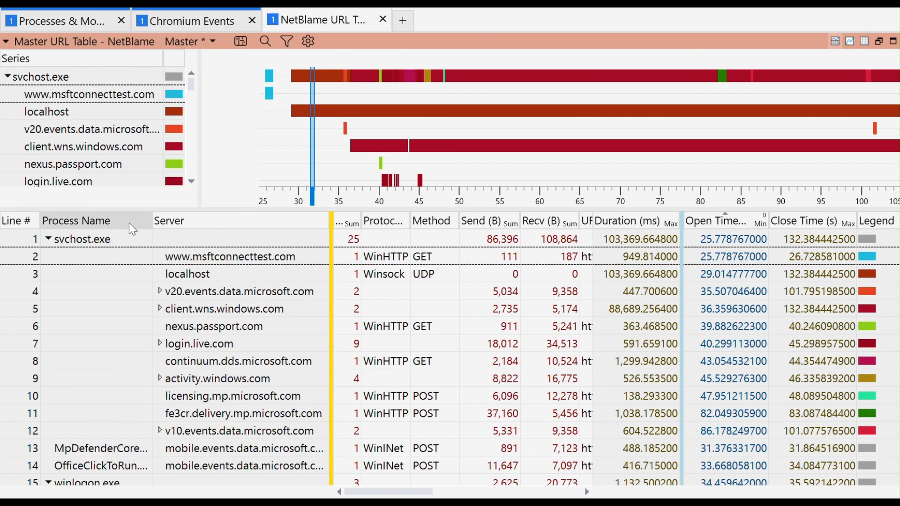
{"action": "left_click", "coordinate": [131, 237]}
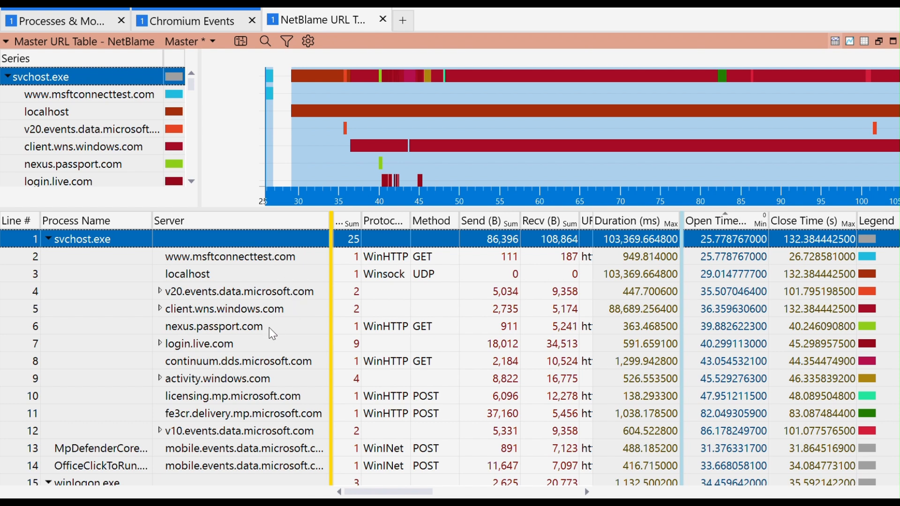
{"action": "left_click", "coordinate": [260, 415]}
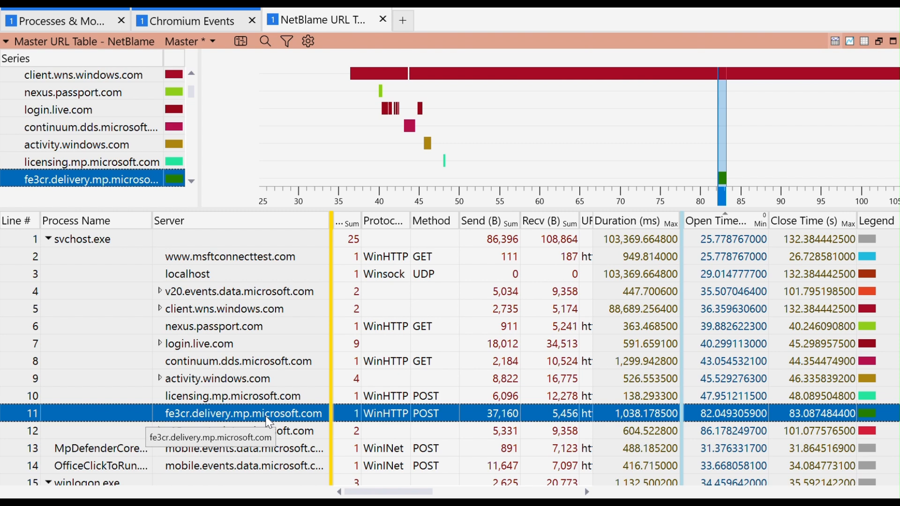
Step: Show the Alt DNS Name, Status and GeoLocation columns in the URL table and review them for the selected request
{"action": "left_click", "coordinate": [308, 42]}
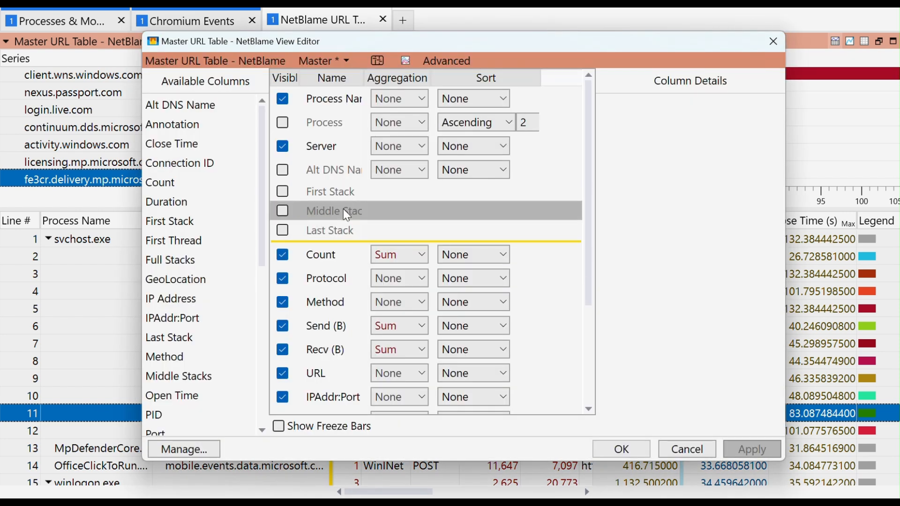
{"action": "left_click", "coordinate": [282, 169]}
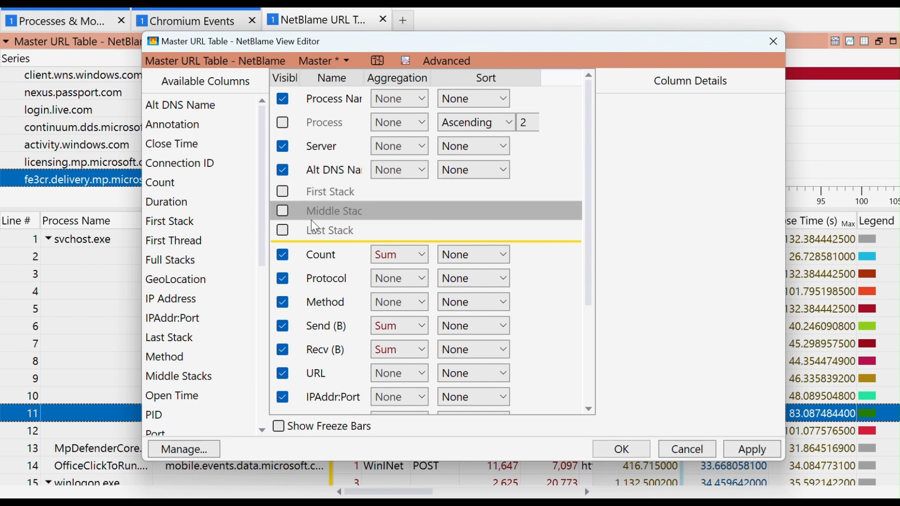
{"action": "scroll", "coordinate": [328, 281], "scroll_direction": "down", "scroll_amount": 3}
{"action": "left_click", "coordinate": [283, 288]}
{"action": "left_click", "coordinate": [283, 312]}
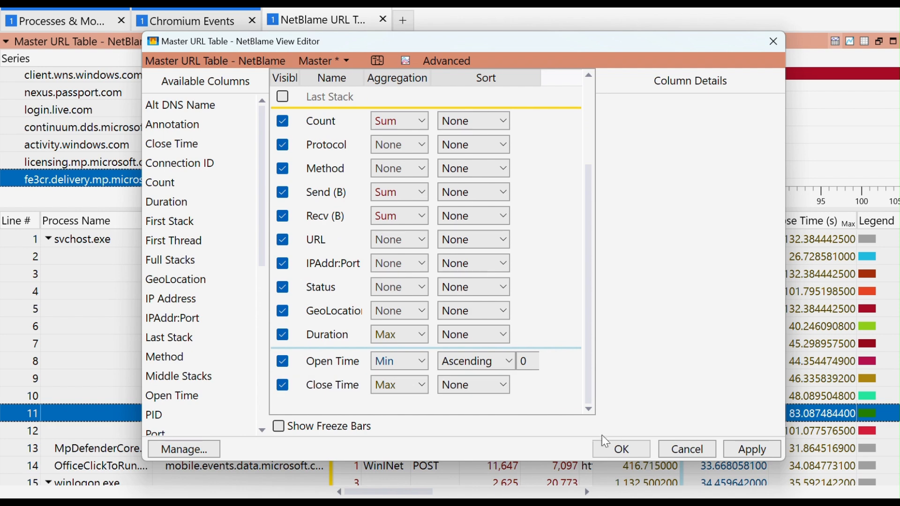
{"action": "left_click", "coordinate": [622, 450]}
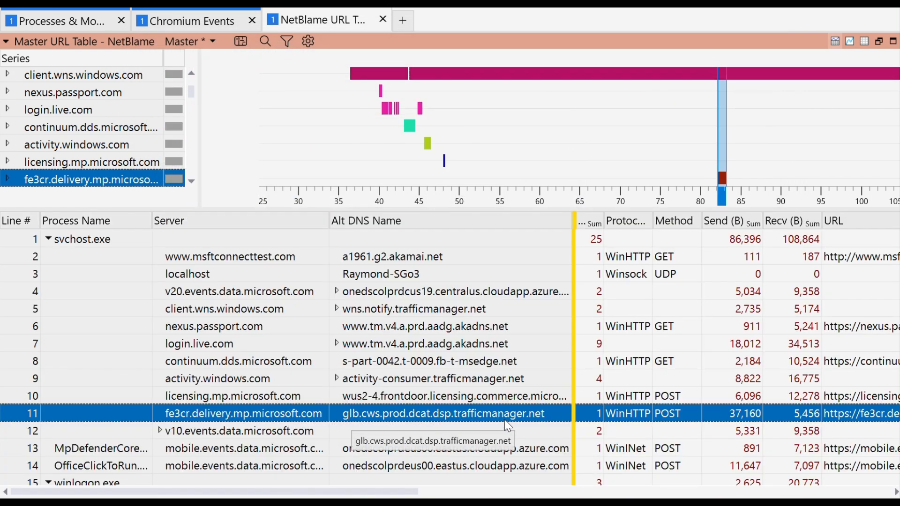
{"action": "left_click_drag", "start_coordinate": [419, 493], "coordinate": [795, 494]}
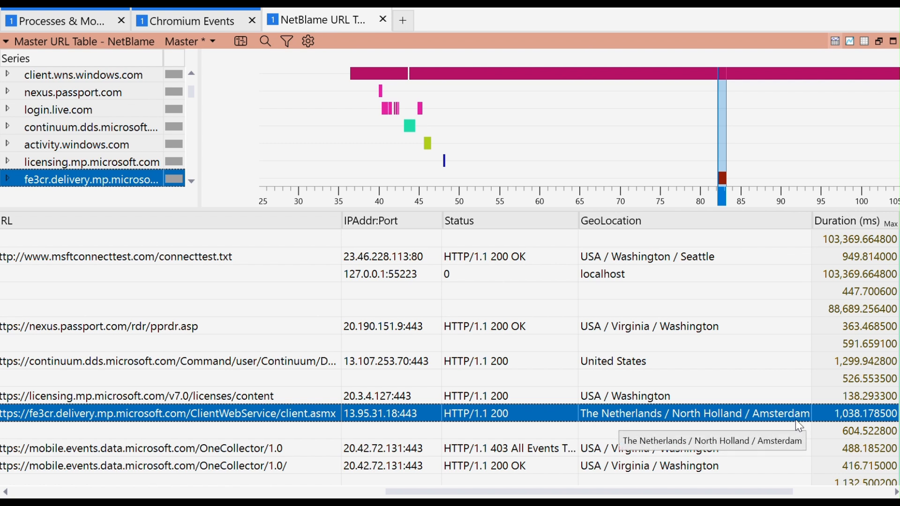
{"action": "left_click_drag", "start_coordinate": [417, 493], "coordinate": [15, 431]}
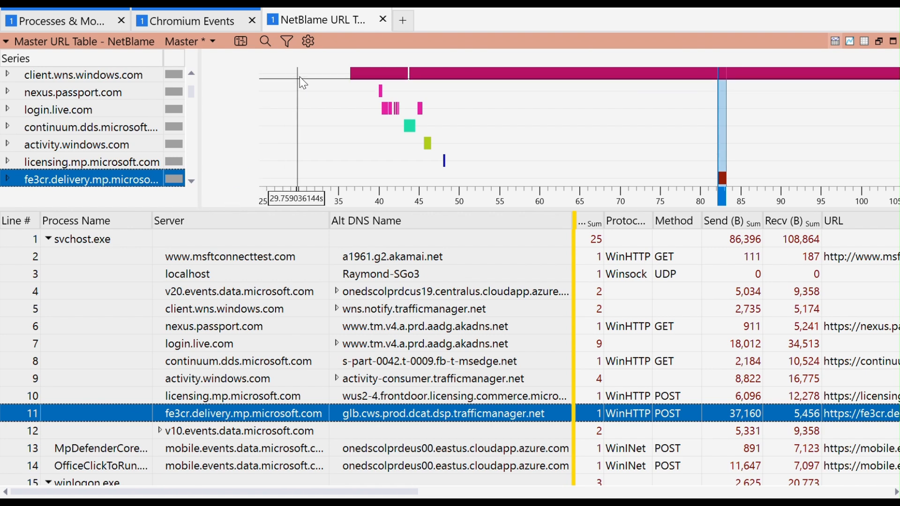
Step: Add the Full Stacks column directly after Alt DNS Name in the URL table
{"action": "left_click", "coordinate": [308, 41]}
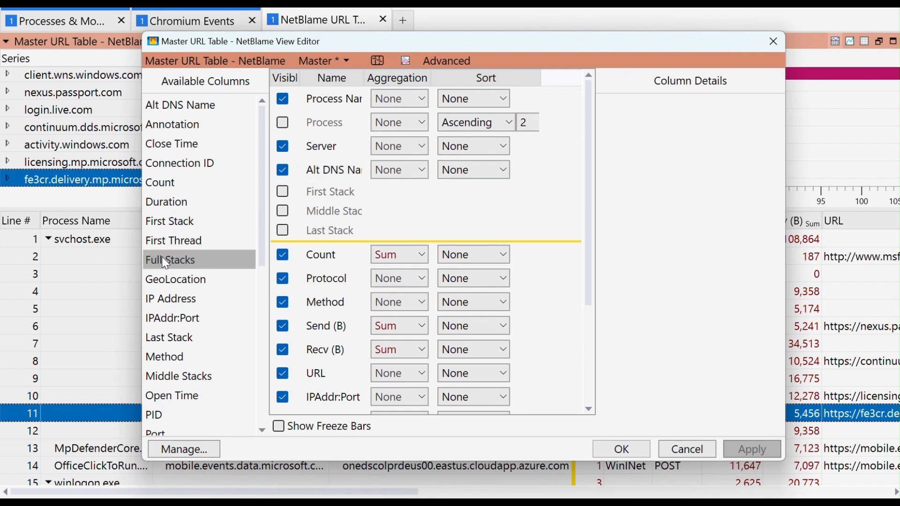
{"action": "left_click", "coordinate": [180, 261]}
{"action": "left_click_drag", "start_coordinate": [184, 267], "coordinate": [315, 192]}
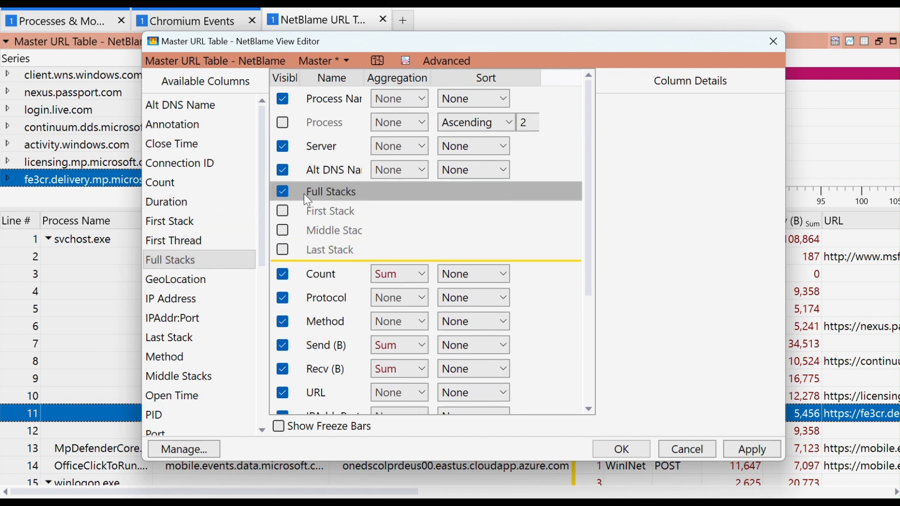
{"action": "left_click", "coordinate": [624, 449]}
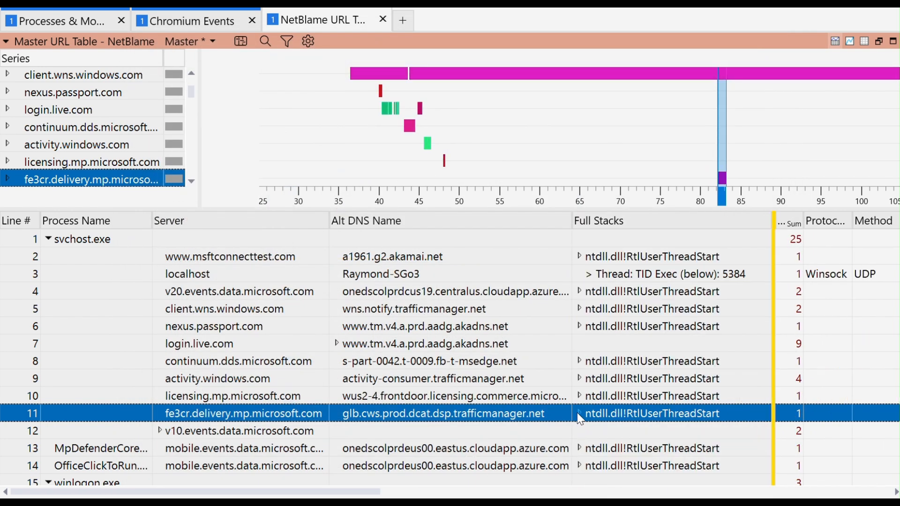
Step: Expand the full stack of the fe3cr.delivery.mp.microsoft.com request and select its wuauengcore.dll!ServiceMain frame
{"action": "left_click", "coordinate": [578, 412]}
{"action": "scroll", "coordinate": [634, 363], "scroll_direction": "up", "scroll_amount": 7}
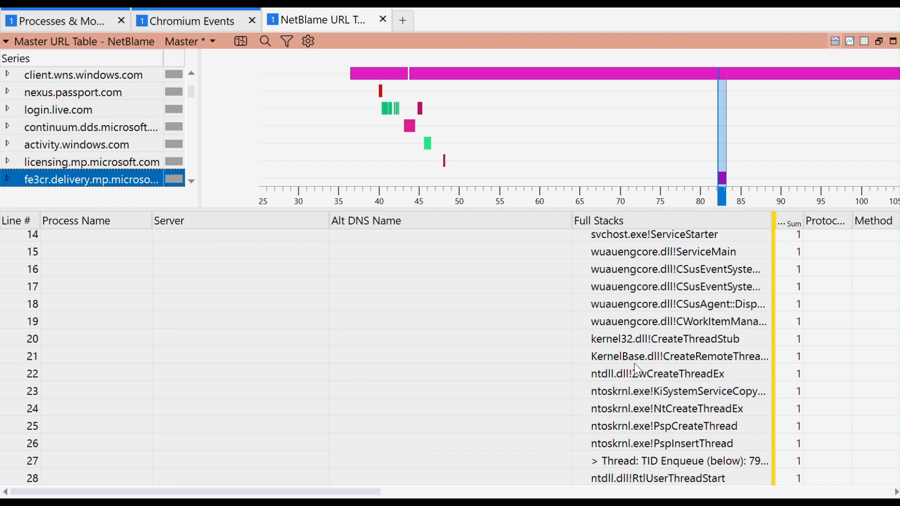
{"action": "scroll", "coordinate": [636, 360], "scroll_direction": "up", "scroll_amount": 3}
{"action": "scroll", "coordinate": [646, 370], "scroll_direction": "down", "scroll_amount": 1}
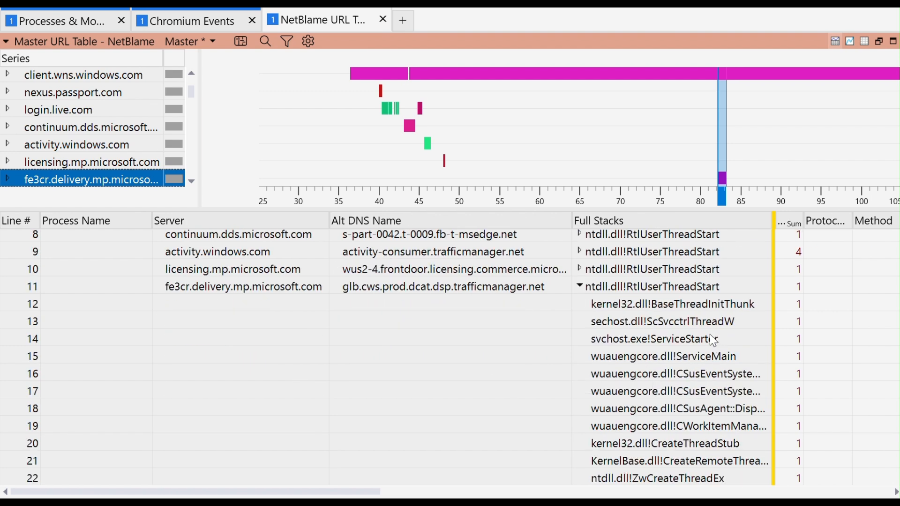
{"action": "left_click", "coordinate": [711, 356]}
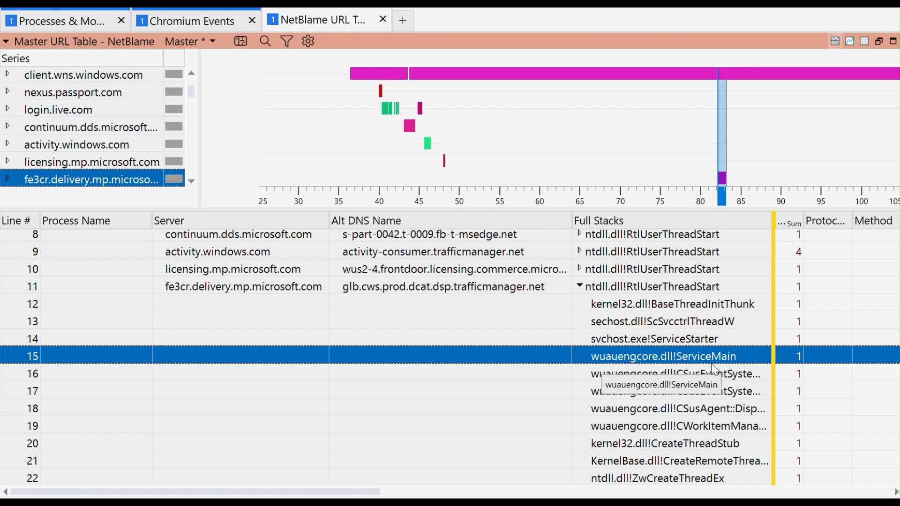
Step: Follow the request's stack down through the wuauengcore.dll and webservices.dll frames and select the winhttp.dll!WinHttpSendRequest frame
{"action": "scroll", "coordinate": [713, 363], "scroll_direction": "down", "scroll_amount": 3}
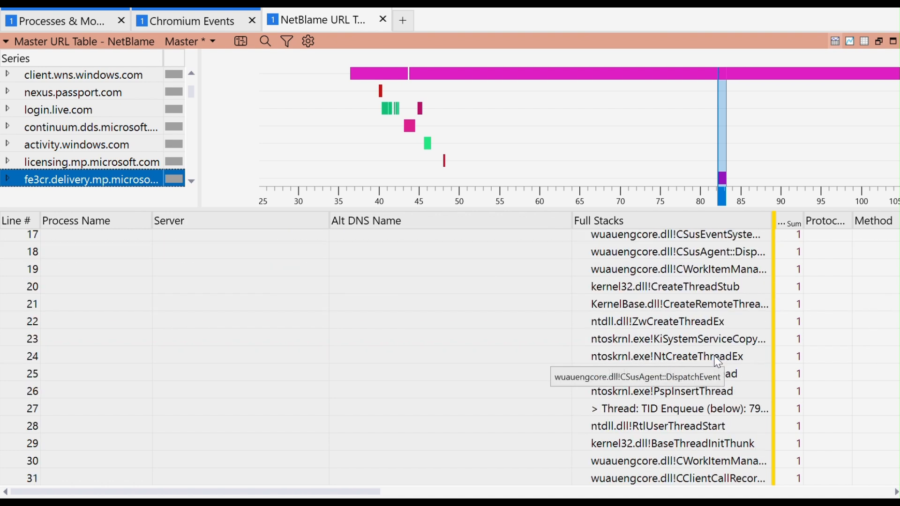
{"action": "scroll", "coordinate": [719, 366], "scroll_direction": "down", "scroll_amount": 3}
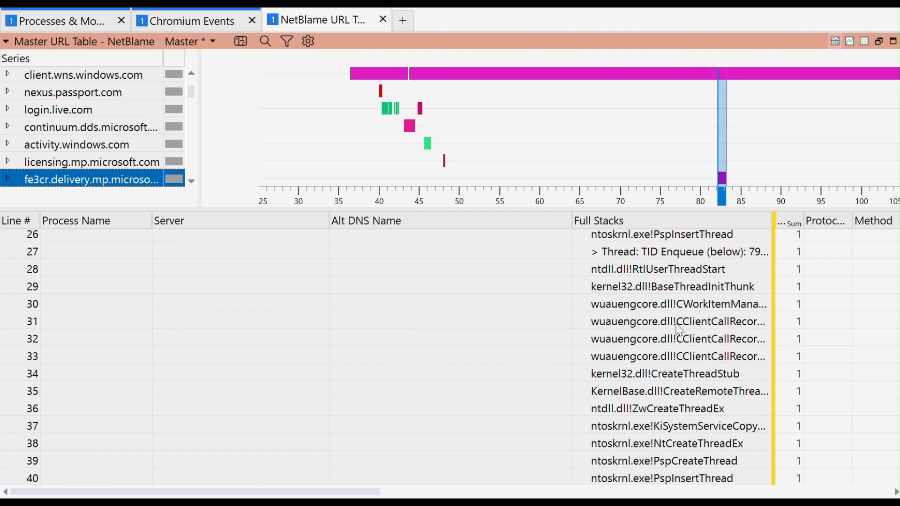
{"action": "scroll", "coordinate": [666, 396], "scroll_direction": "down", "scroll_amount": 3}
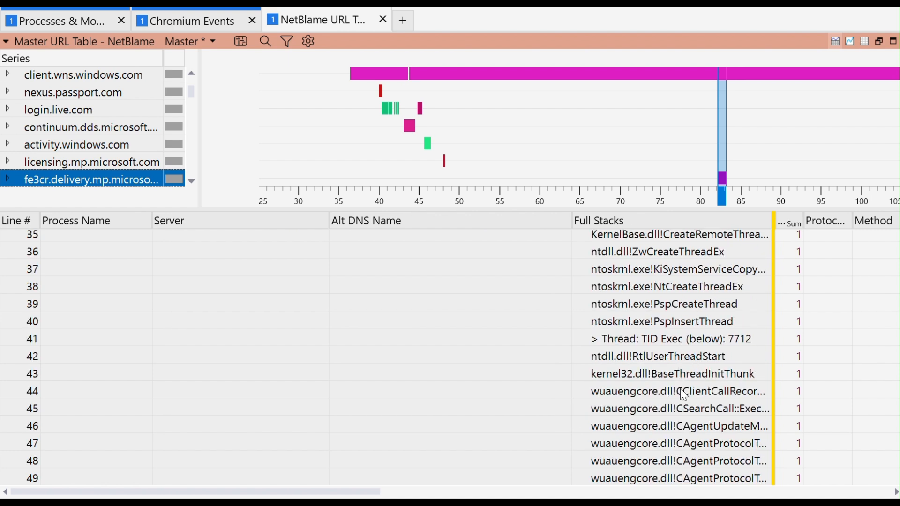
{"action": "scroll", "coordinate": [680, 392], "scroll_direction": "down", "scroll_amount": 2}
{"action": "scroll", "coordinate": [681, 392], "scroll_direction": "down", "scroll_amount": 5}
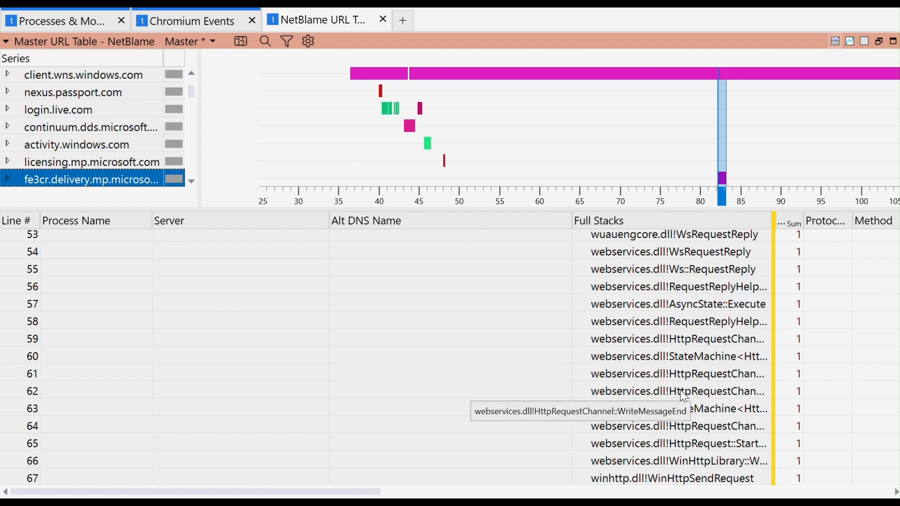
{"action": "scroll", "coordinate": [684, 396], "scroll_direction": "down", "scroll_amount": 2}
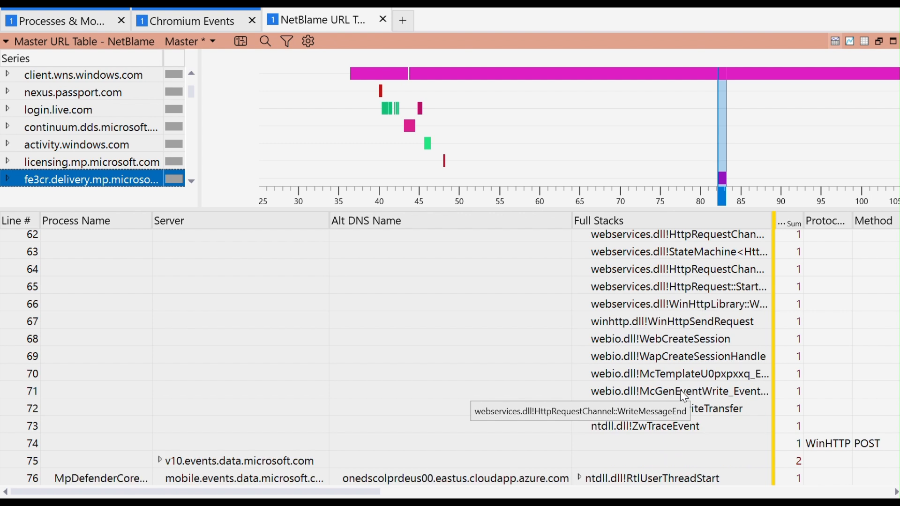
{"action": "left_click", "coordinate": [703, 323]}
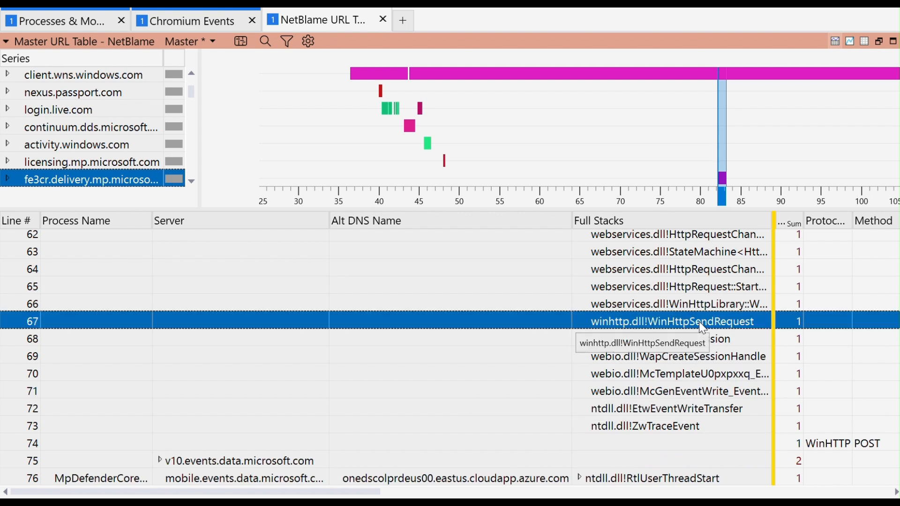